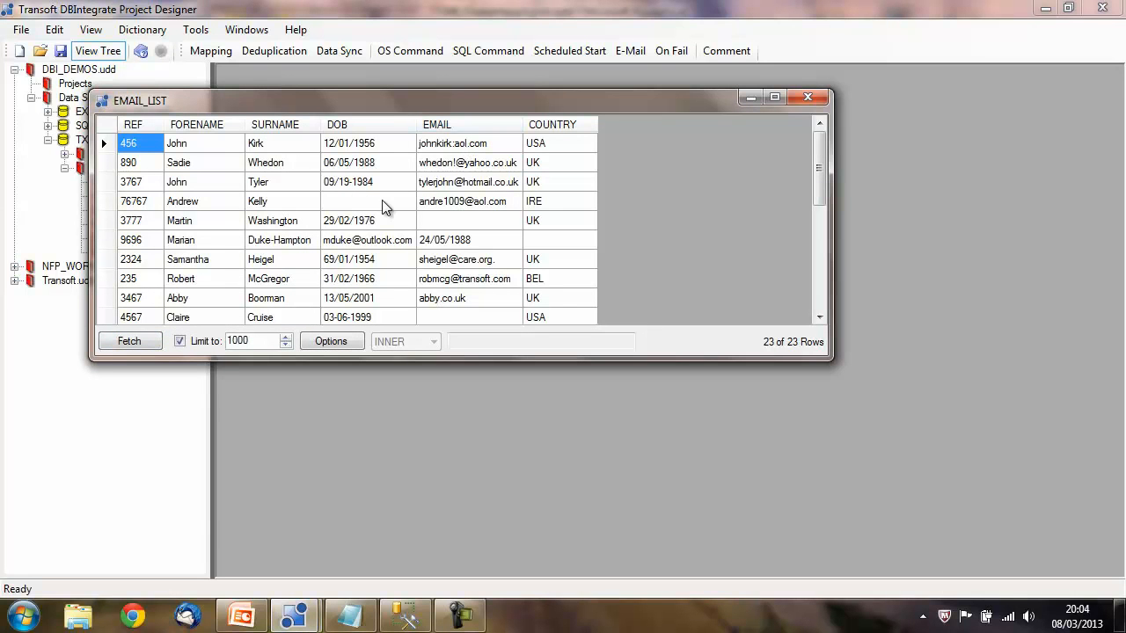
Close the EMAIL_LIST data view, then view the contents of the EMAIL_DATA table under SQL_EMAILS and close it.
click(817, 99)
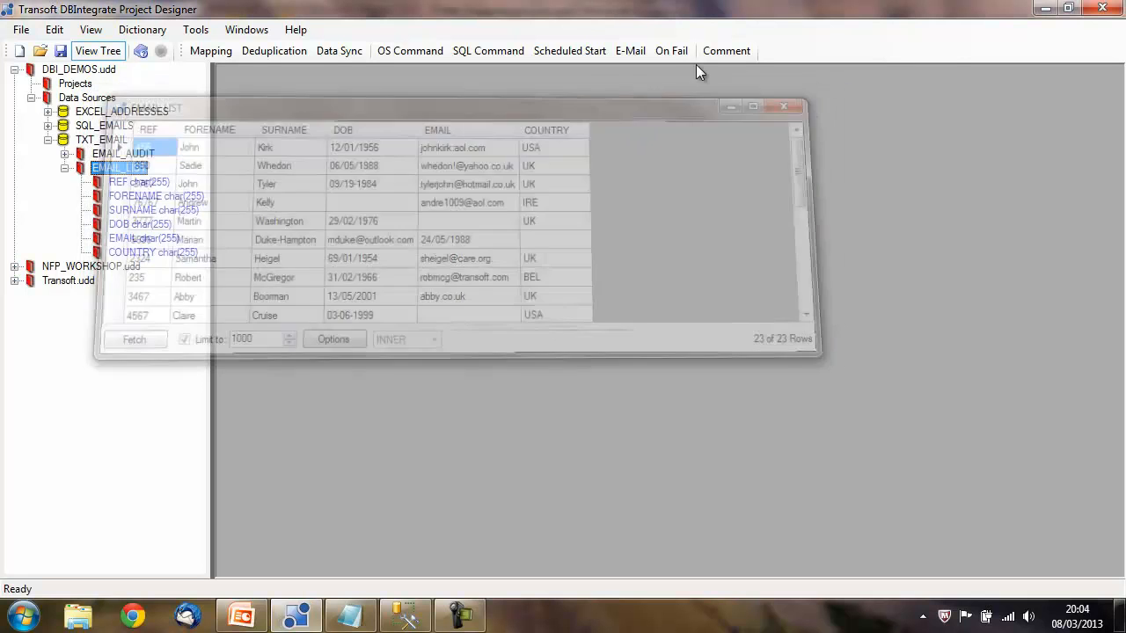
double_click(88, 125)
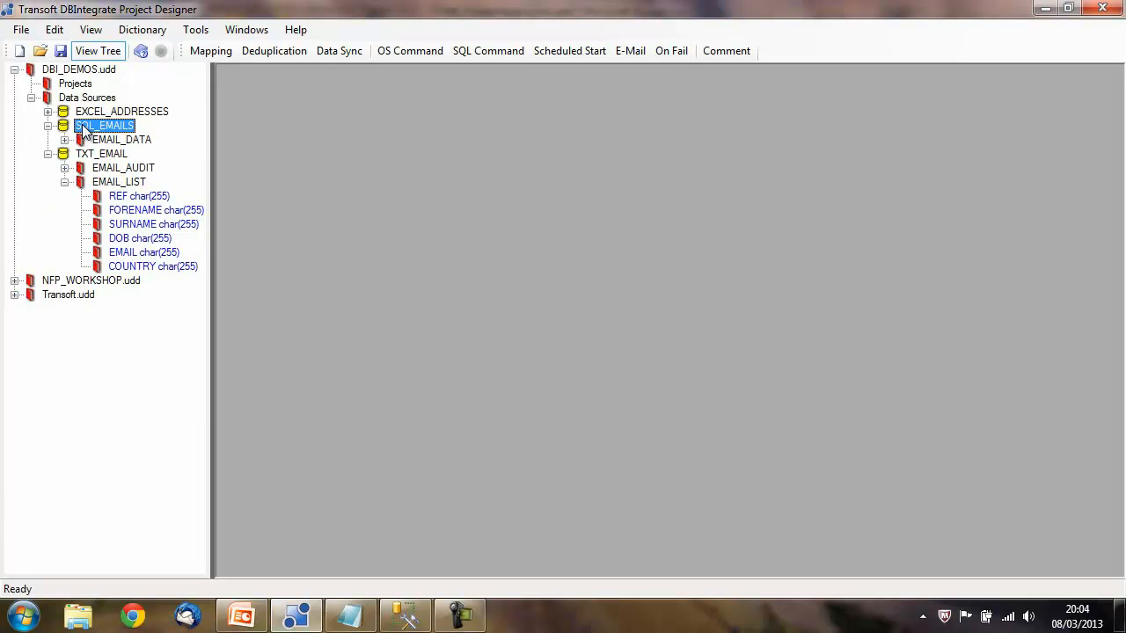
right_click(97, 141)
click(102, 153)
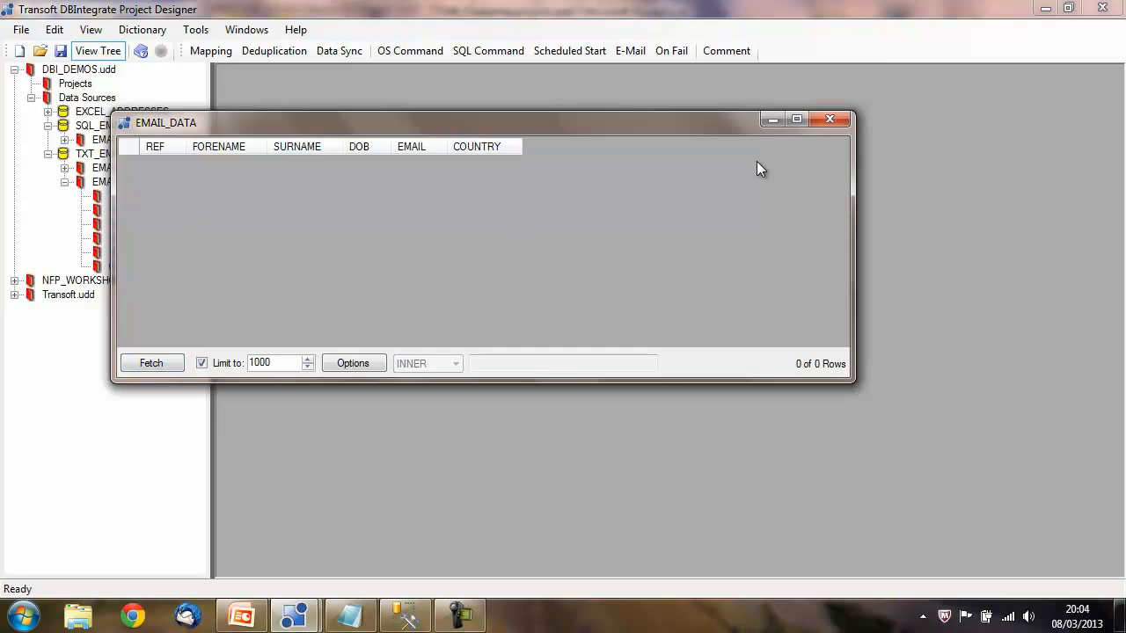
click(840, 123)
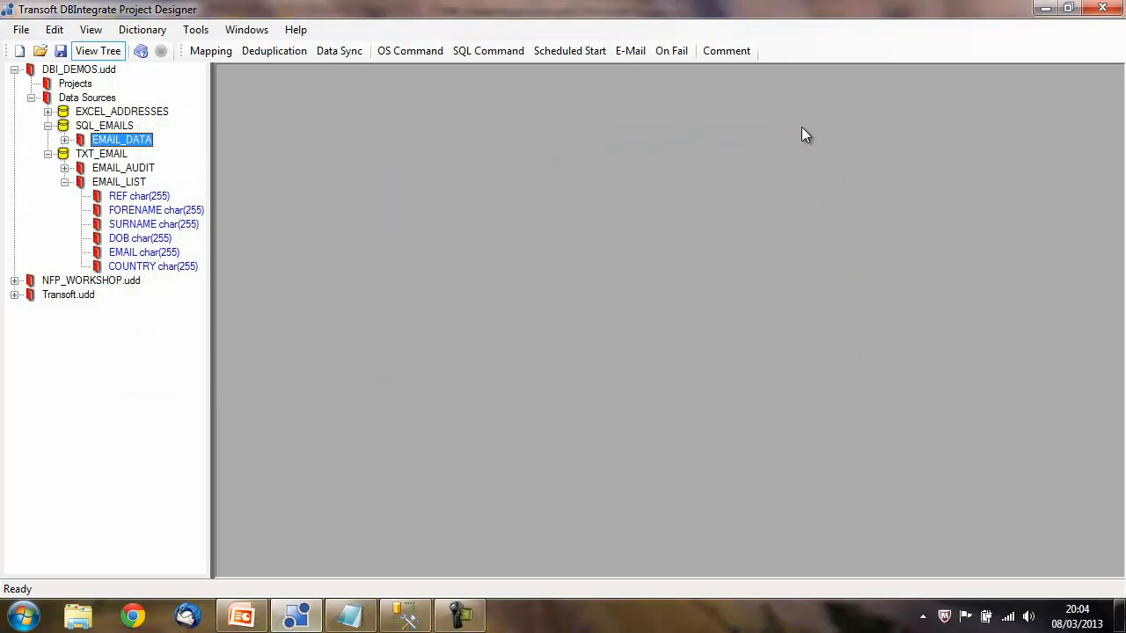
click(195, 31)
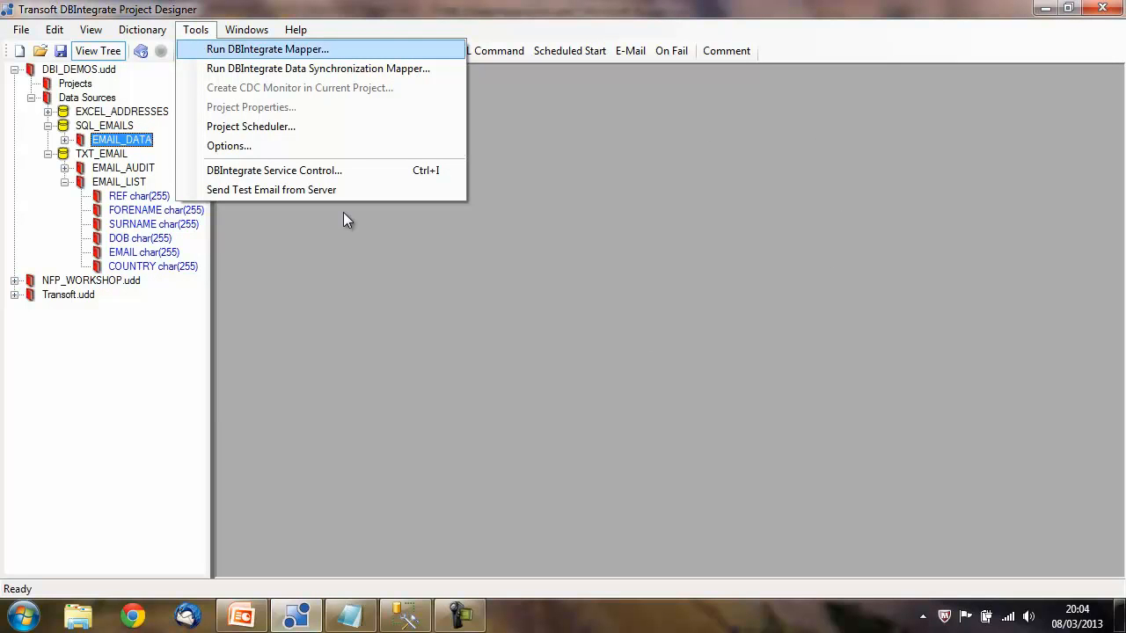
click(346, 243)
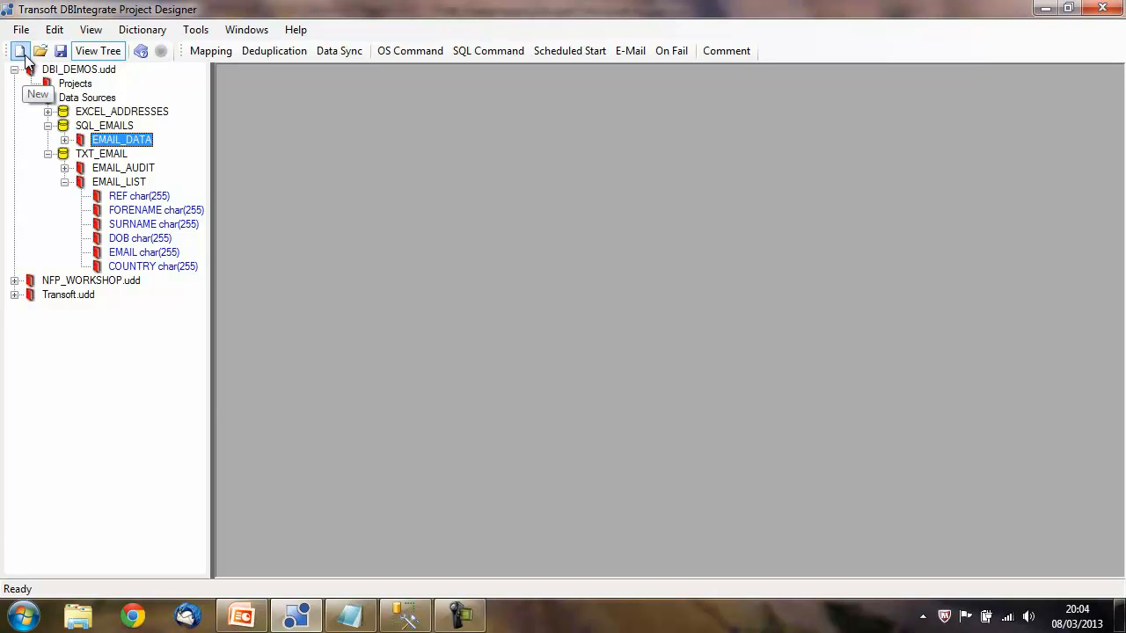
Create a new project and place a mapping job in the middle of its diagram.
click(24, 58)
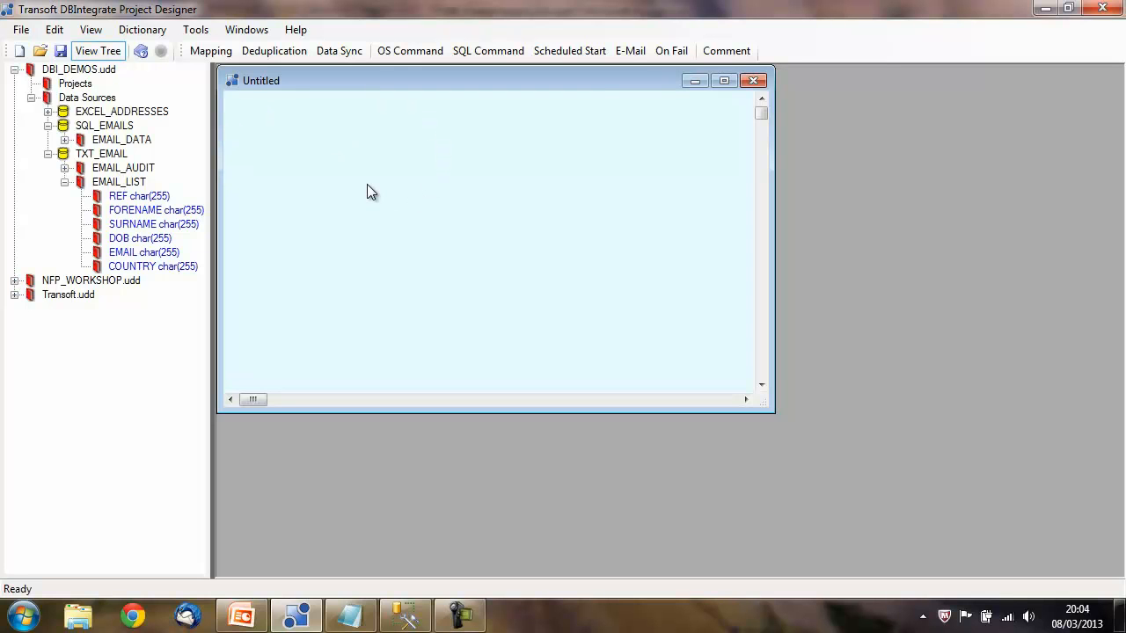
click(217, 55)
click(448, 193)
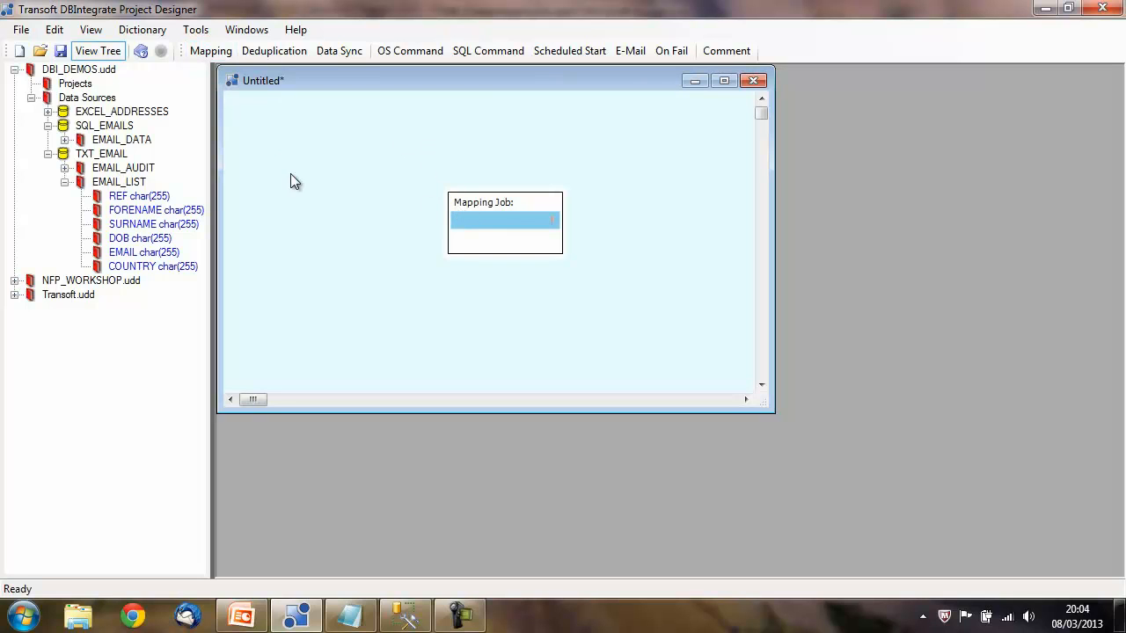
Add the TXT_EMAIL EMAIL_LIST table before the mapping job and the SQL_EMAILS EMAIL_DATA table after it in the diagram.
click(126, 186)
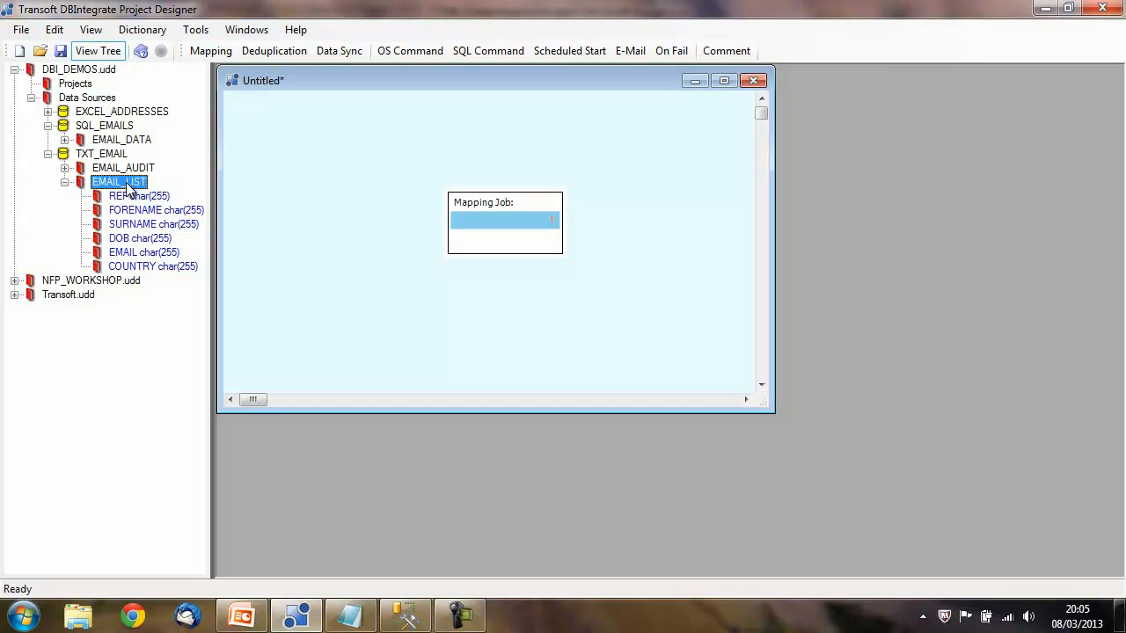
drag(132, 186, 309, 185)
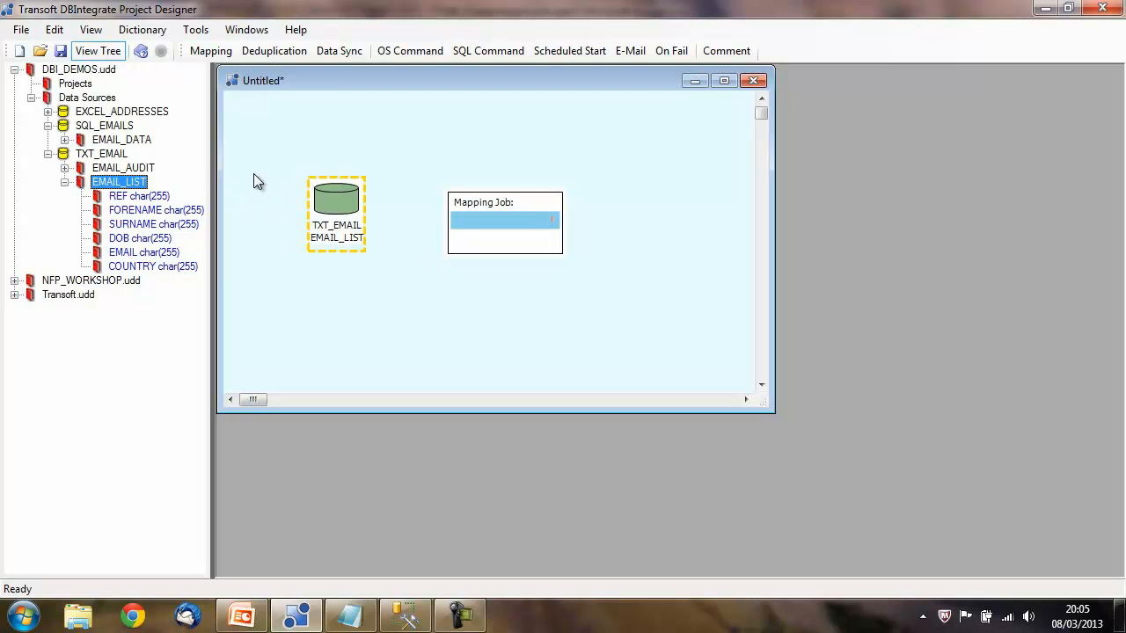
drag(129, 144, 649, 179)
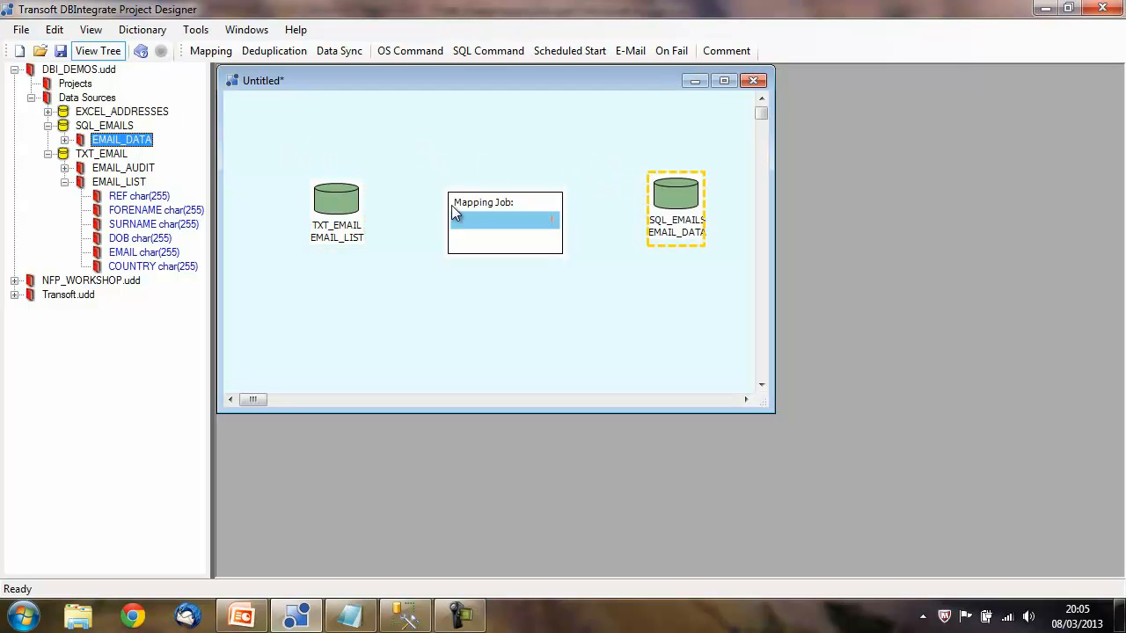
Connect the EMAIL_LIST table to the mapping job, and the mapping job to the EMAIL_DATA table.
click(341, 212)
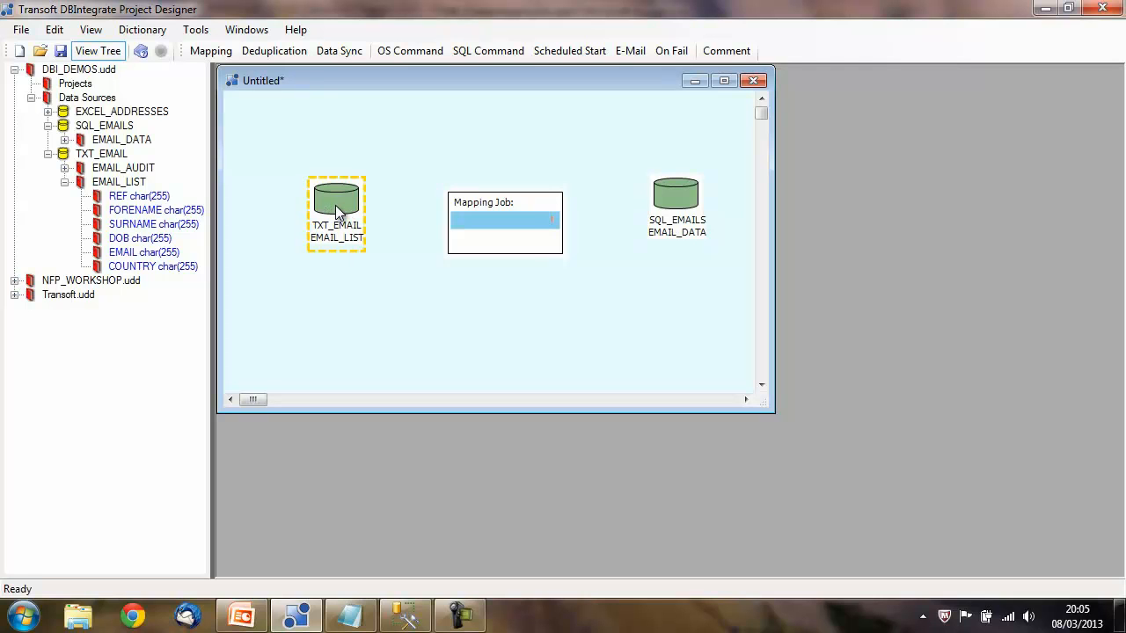
right_click(336, 209)
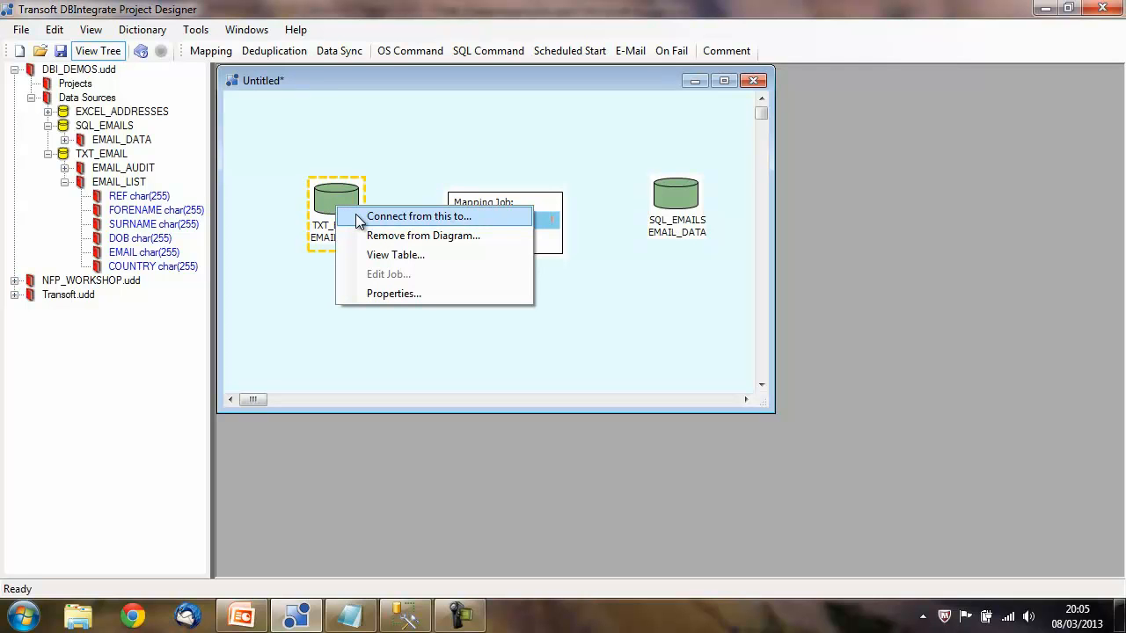
click(414, 217)
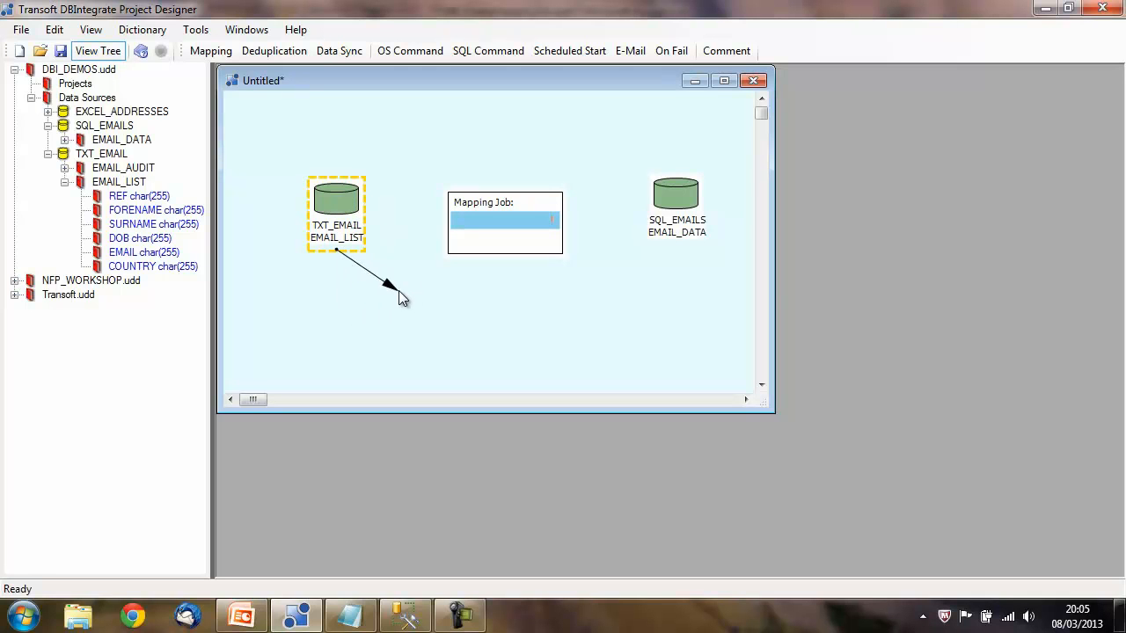
click(495, 220)
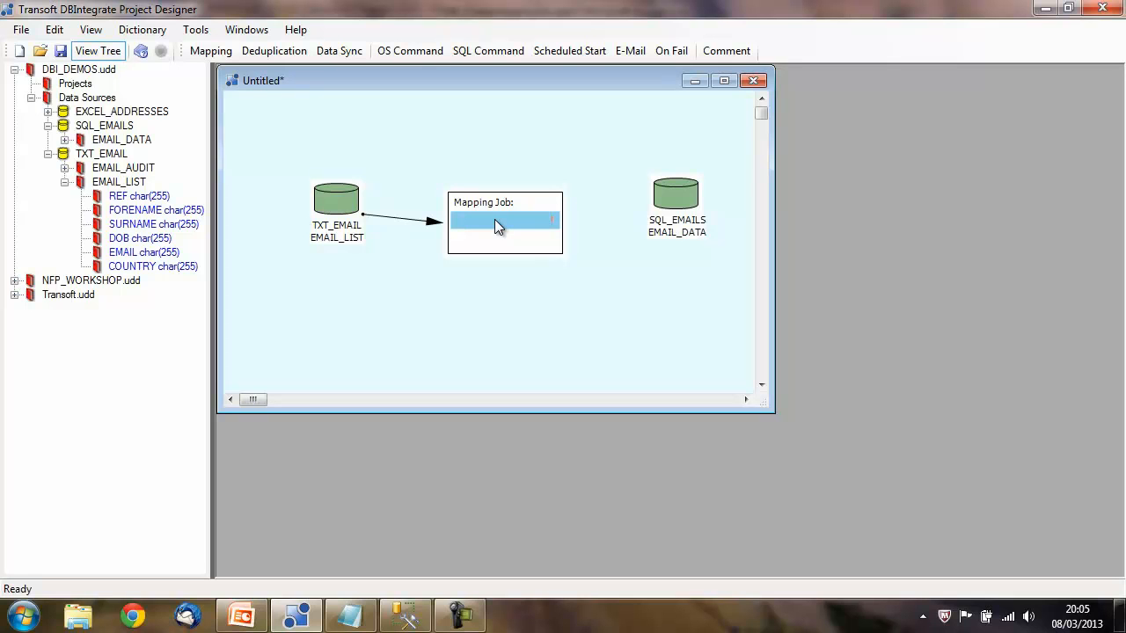
right_click(494, 225)
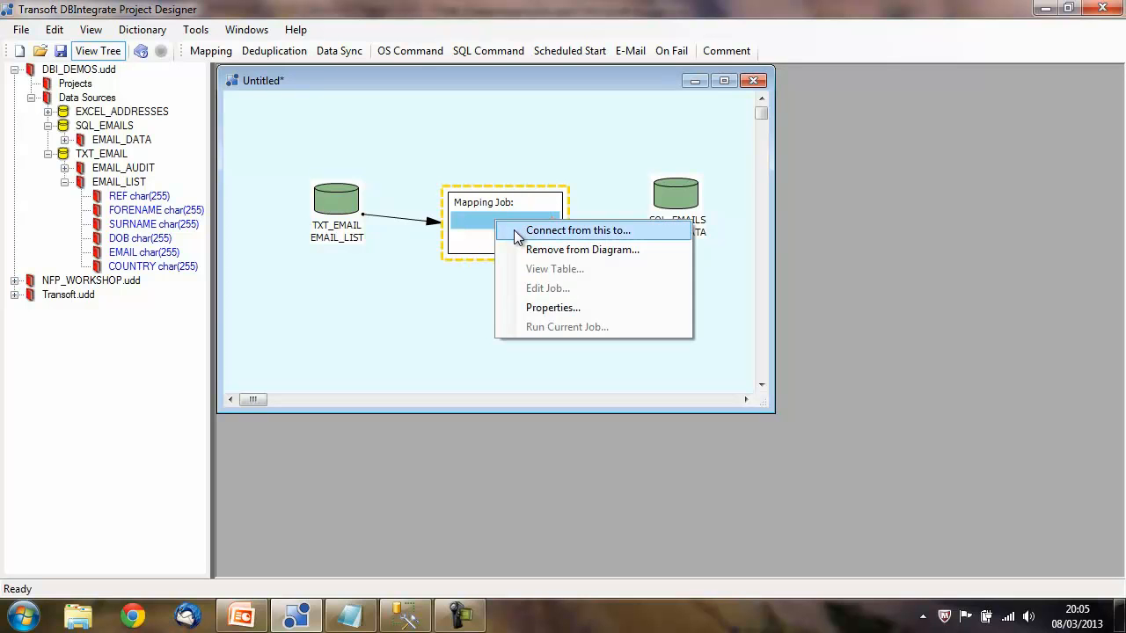
click(517, 234)
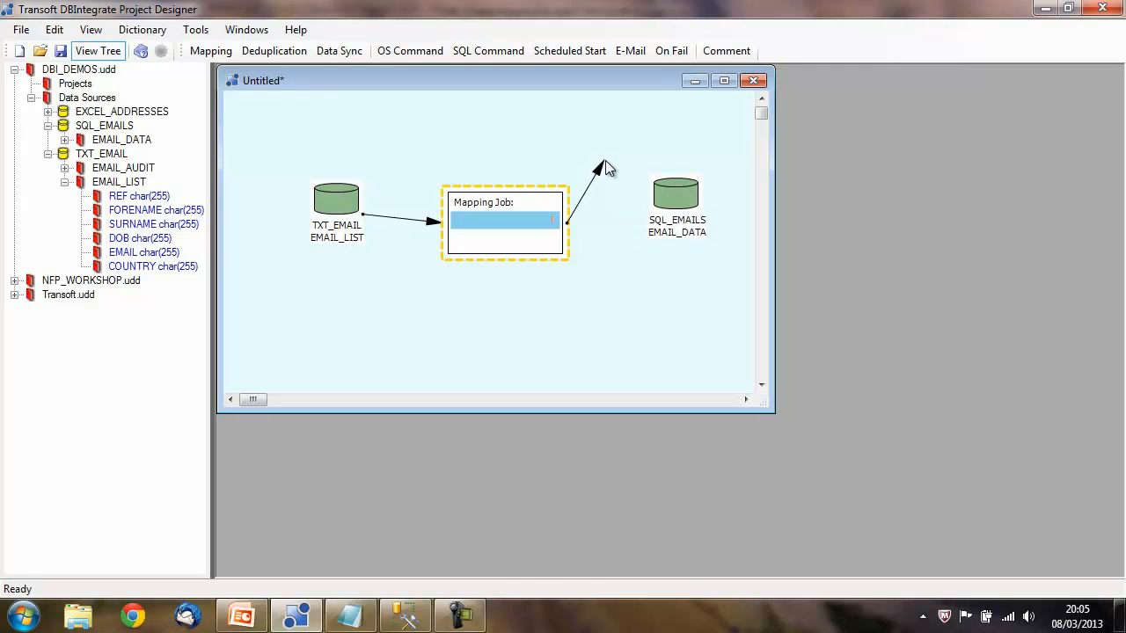
click(687, 200)
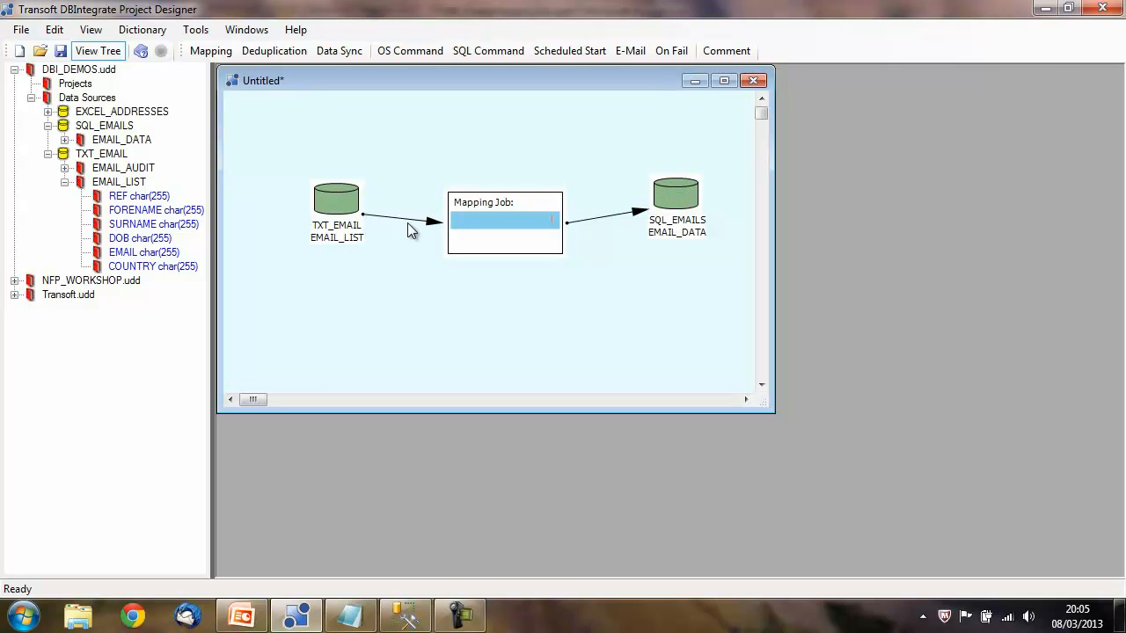
In the mapping job's properties, set its file to a new demo_mapping in the DBI_Demos folder.
right_click(500, 233)
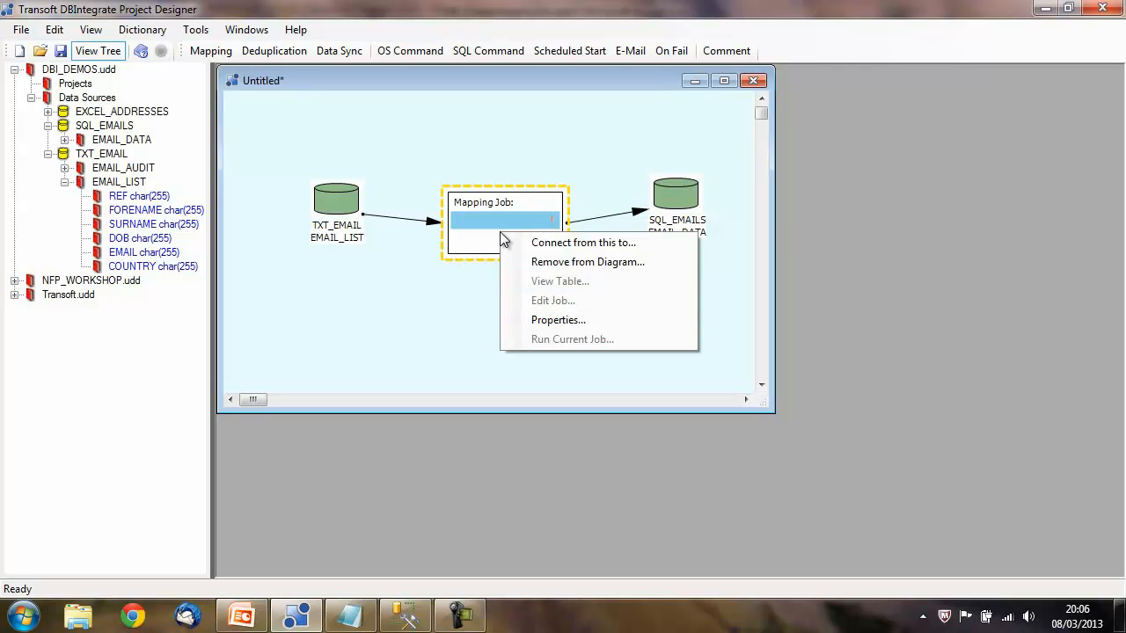
click(550, 322)
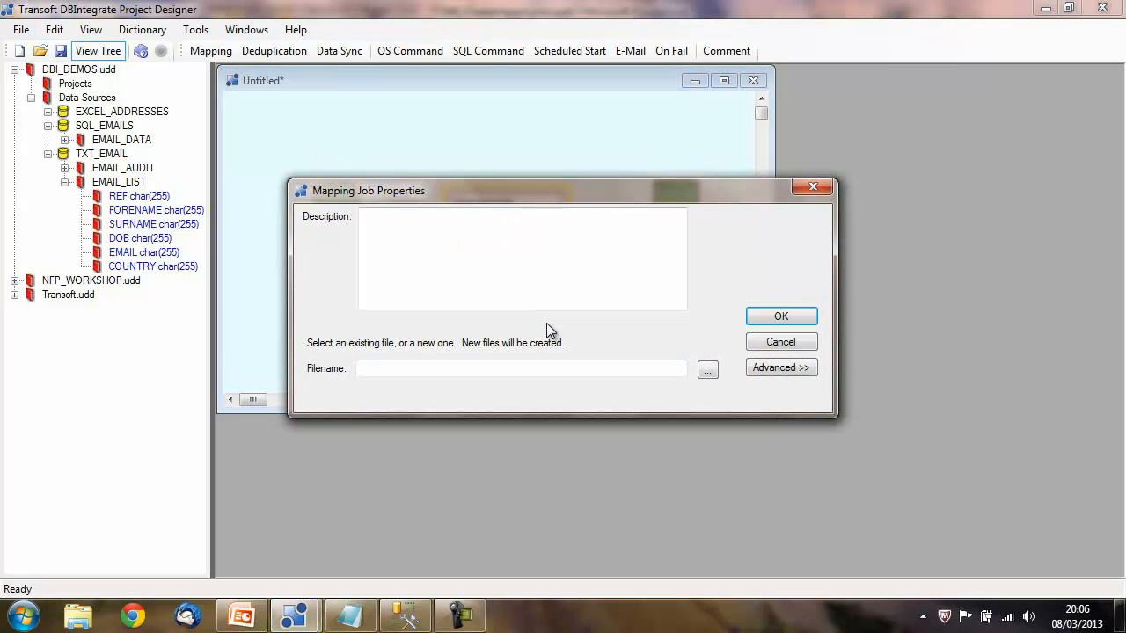
click(707, 369)
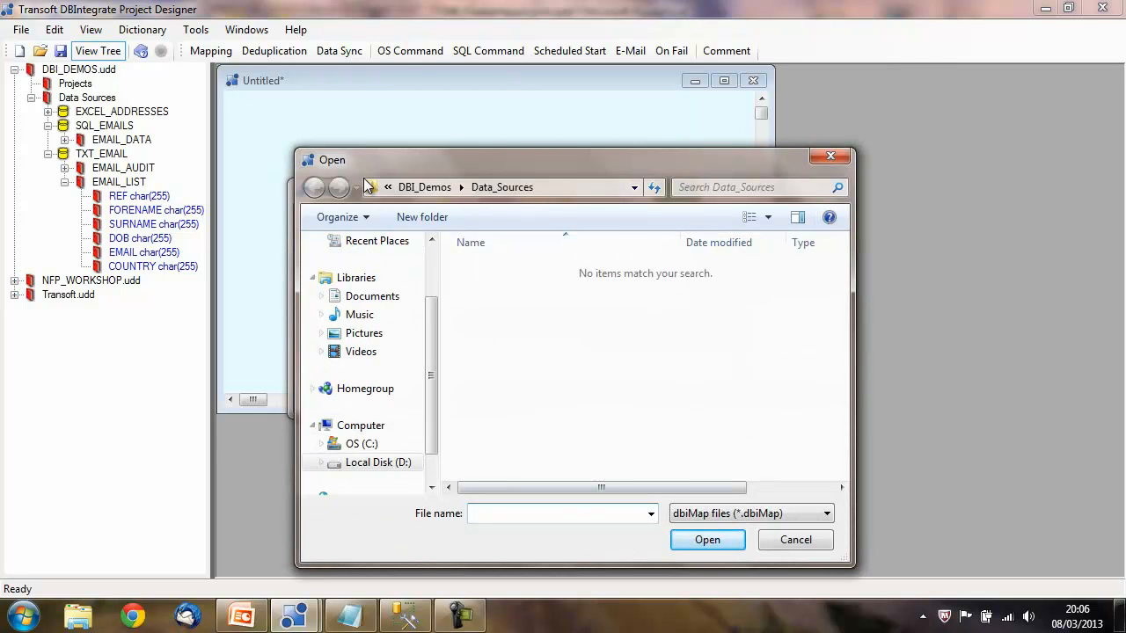
click(437, 185)
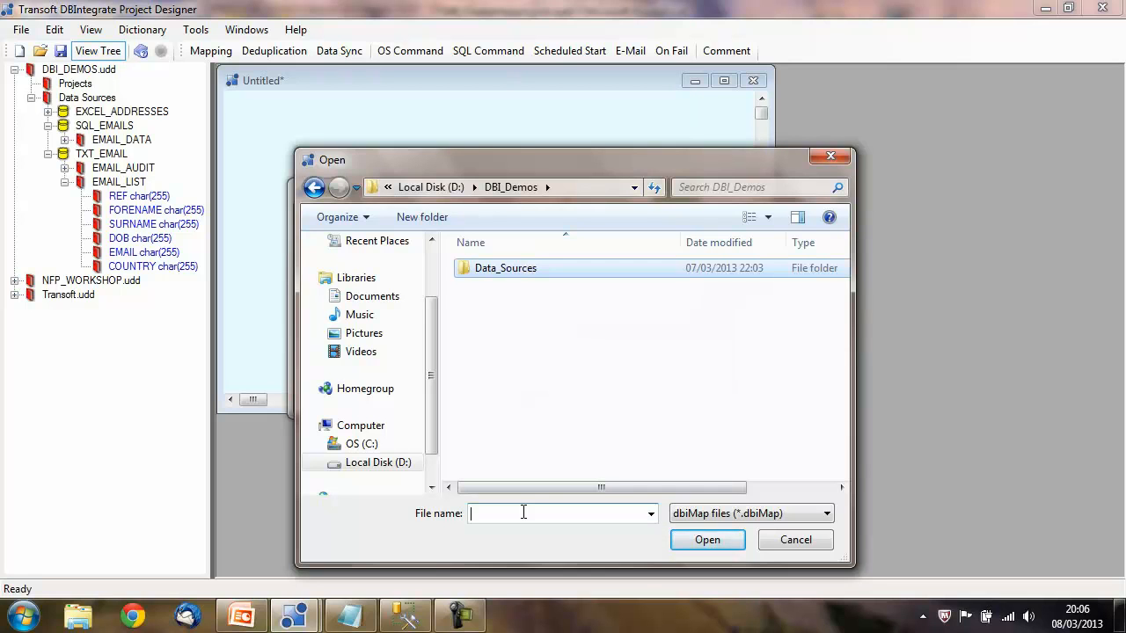
text(demo_mapping)
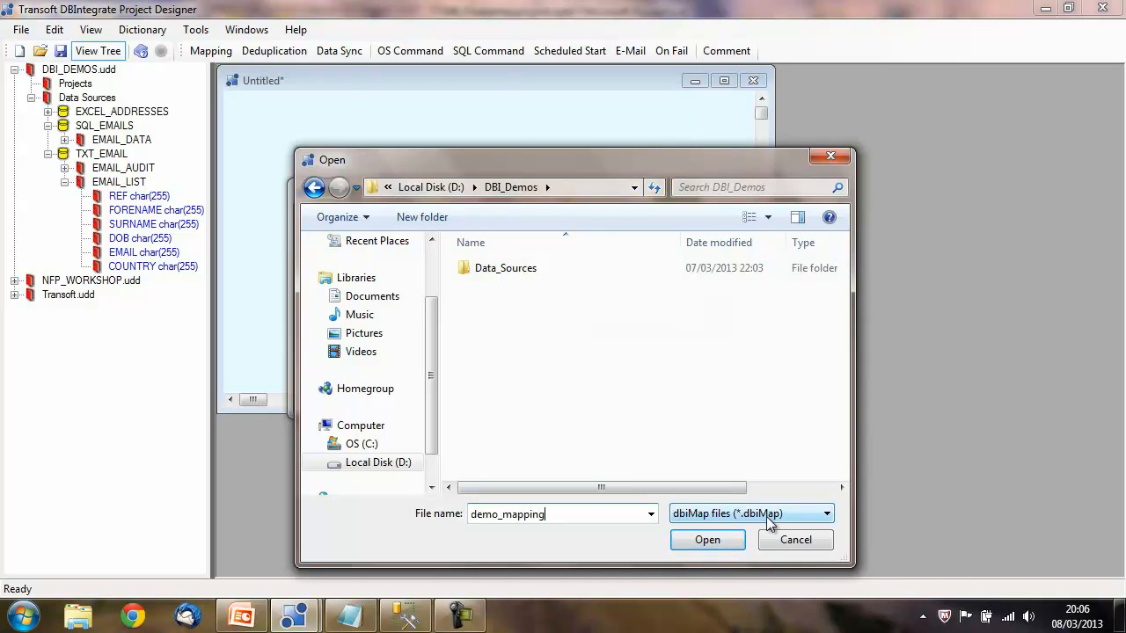
click(704, 542)
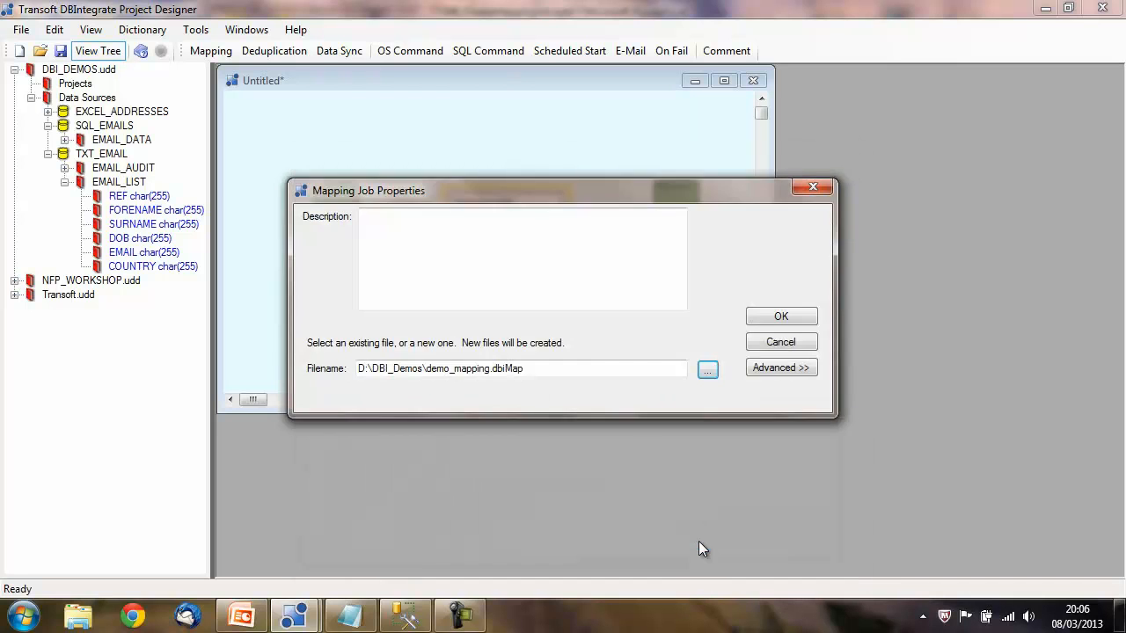
Enable Truncate Target Tables in the mapping job's advanced configuration settings and apply the properties.
click(767, 368)
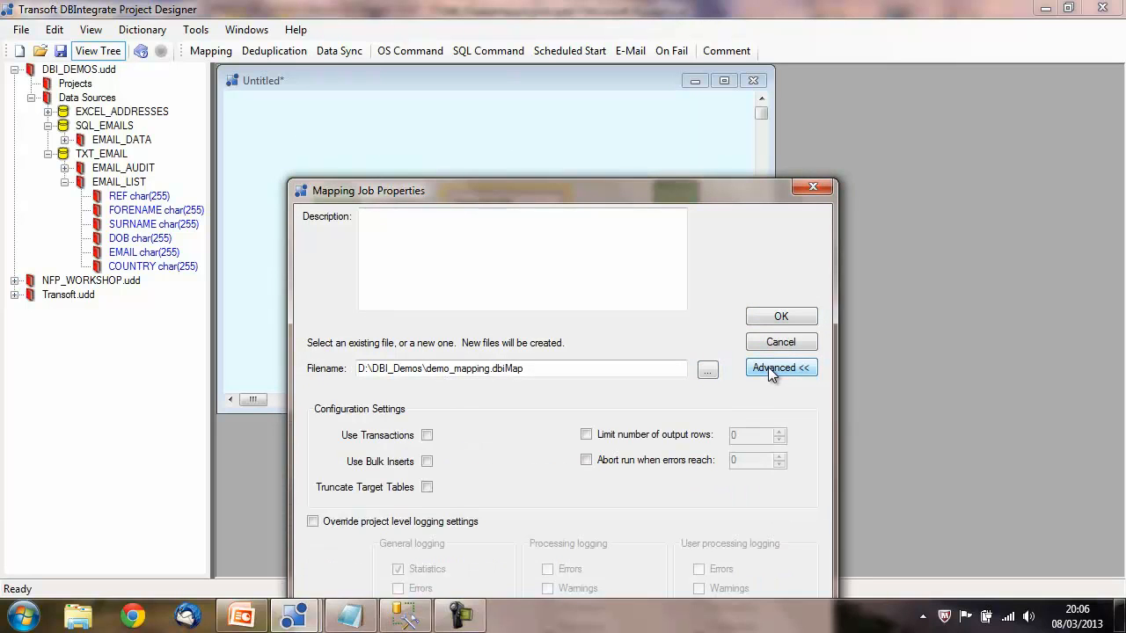
click(427, 488)
click(766, 317)
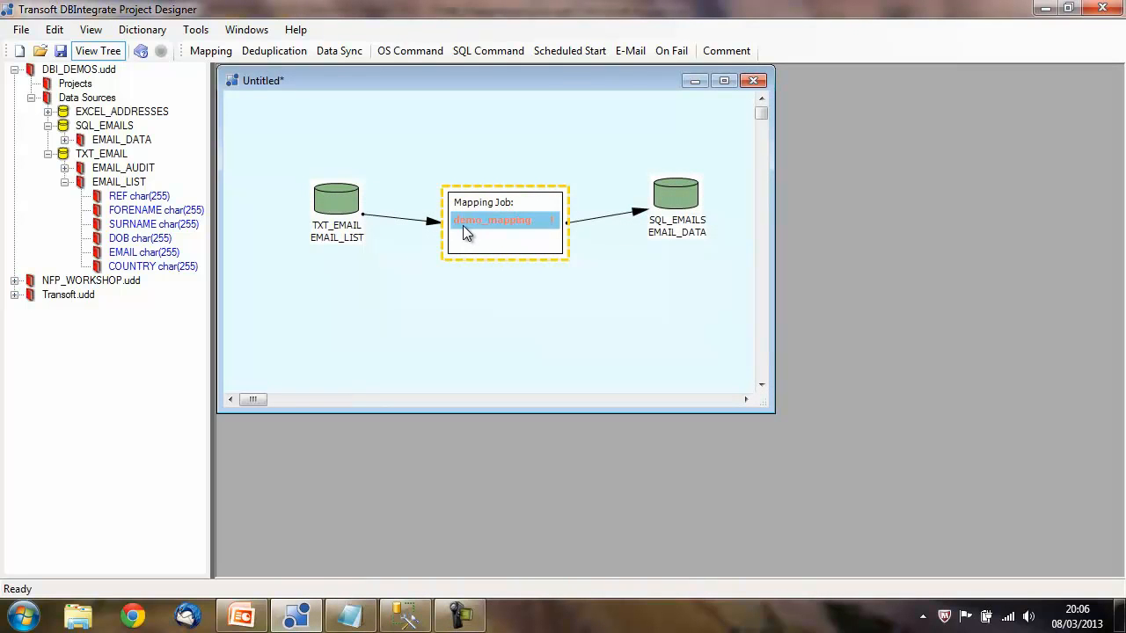
Open the demo_mapping job for editing, agreeing to create the mapping file.
right_click(552, 231)
click(590, 299)
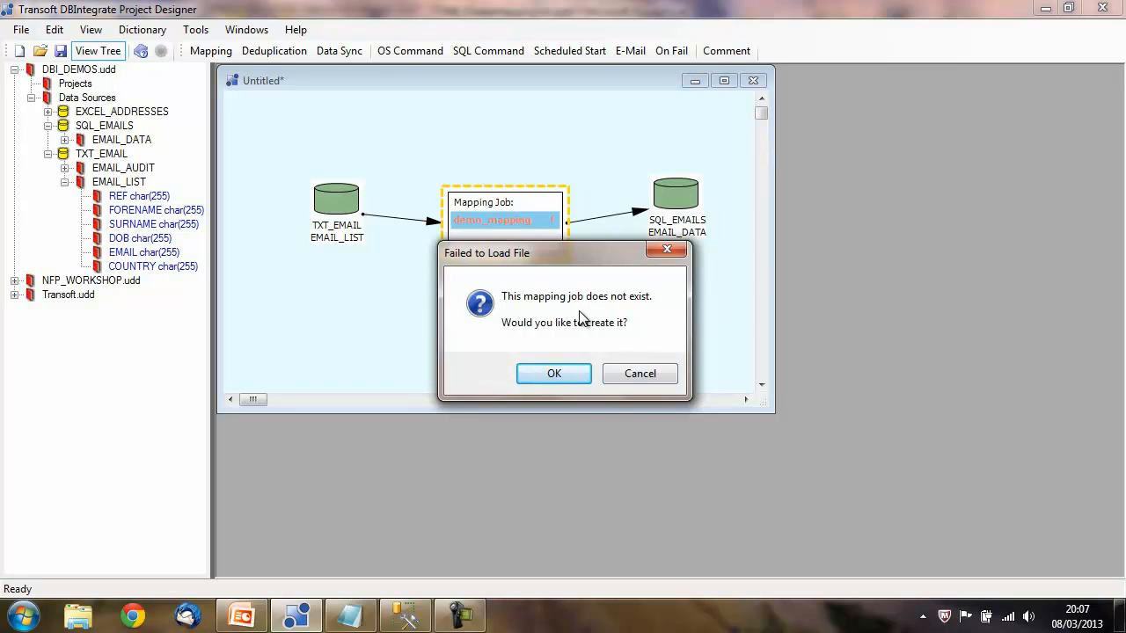
click(554, 374)
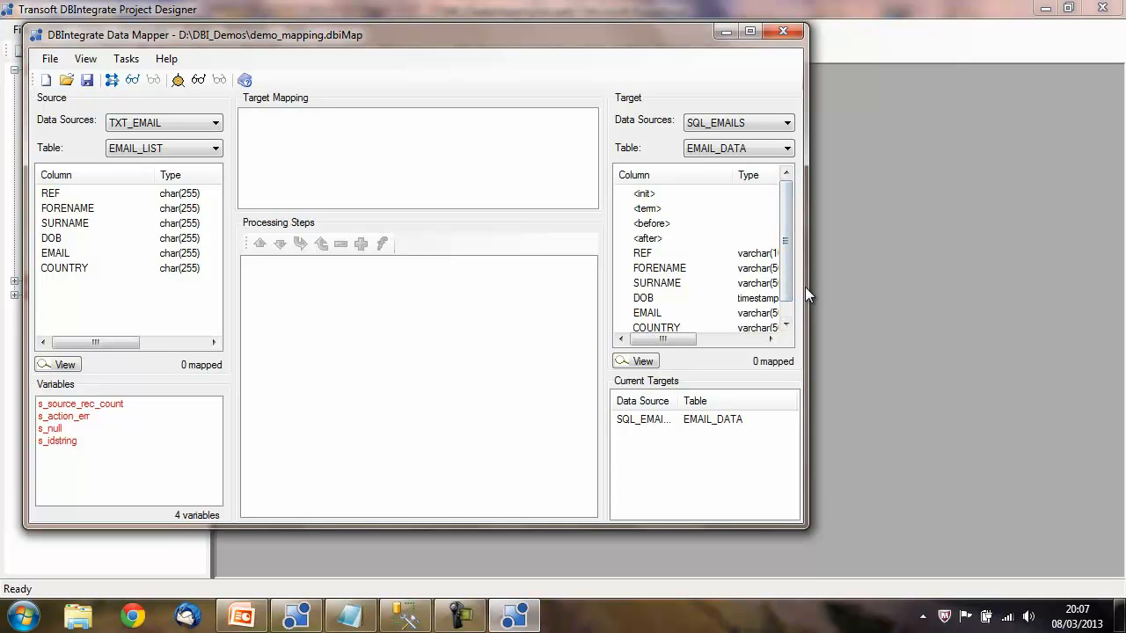
Map the source EMAIL_LIST REF column to the target EMAIL_DATA REF column.
drag(840, 294, 810, 232)
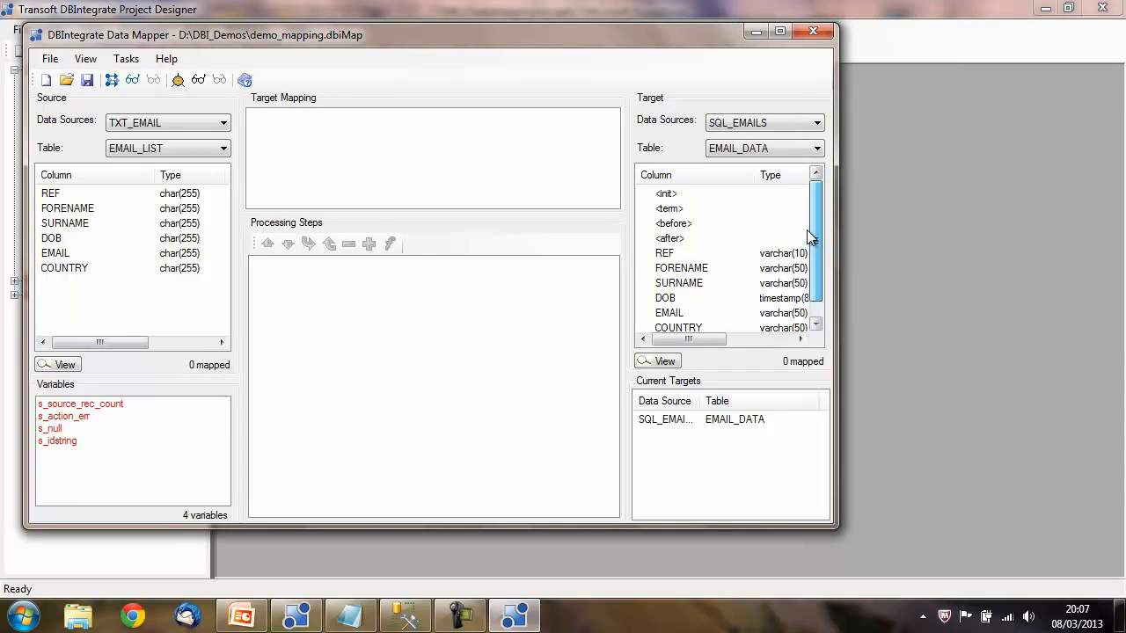
click(667, 255)
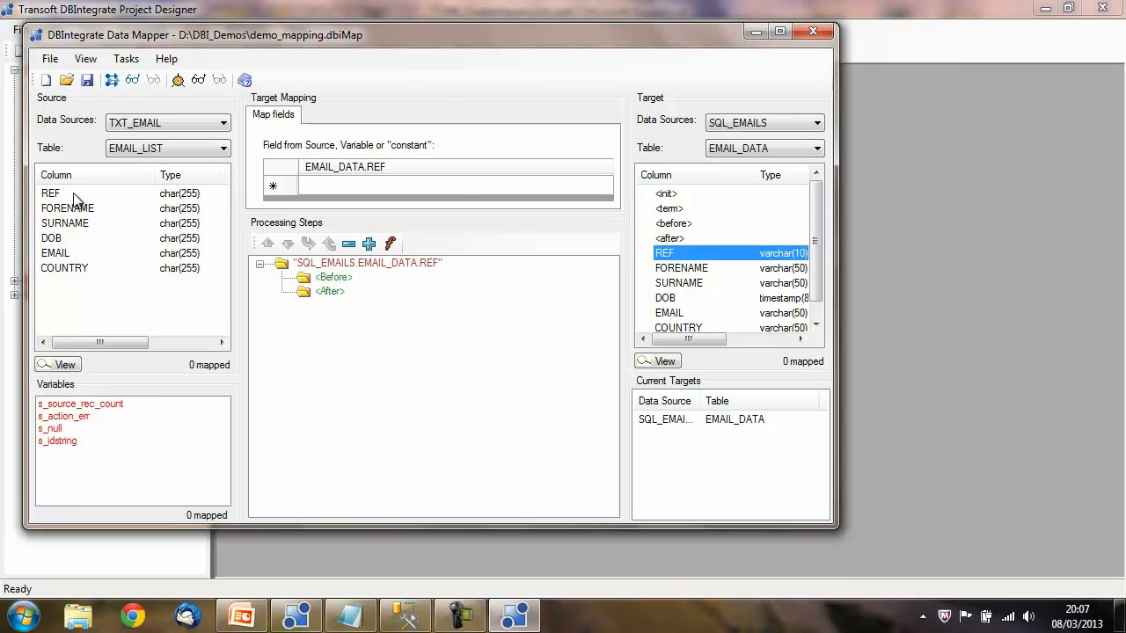
drag(75, 198, 422, 184)
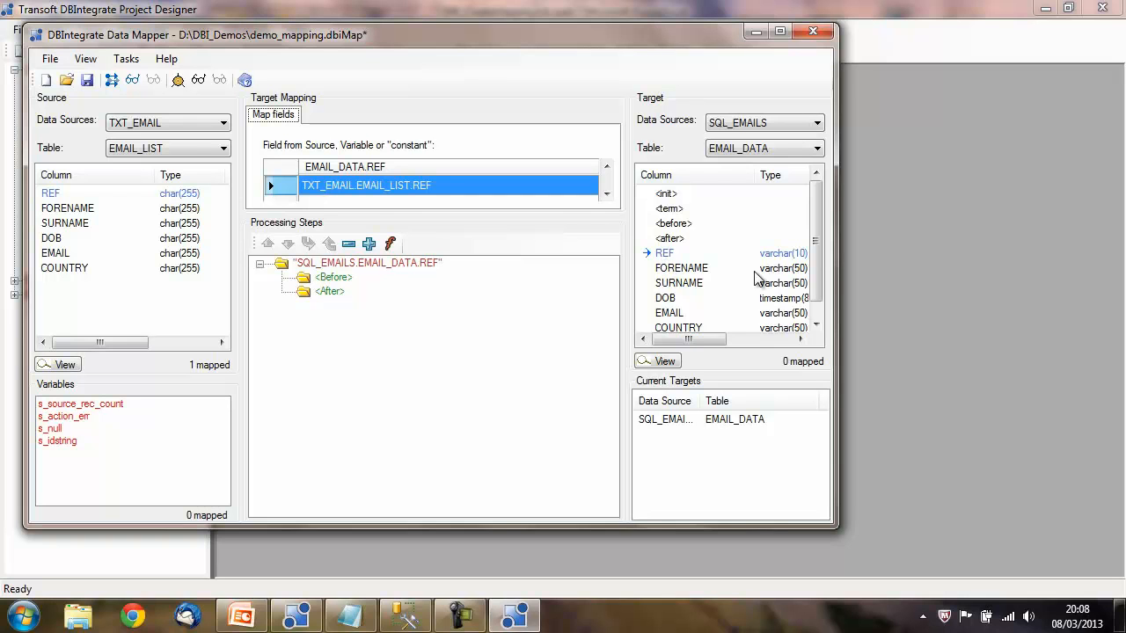
Map the target EMAIL_DATA COUNTRY column to the constant "United Kingdom" and check the stored mapping.
scroll(818, 264, down, 1)
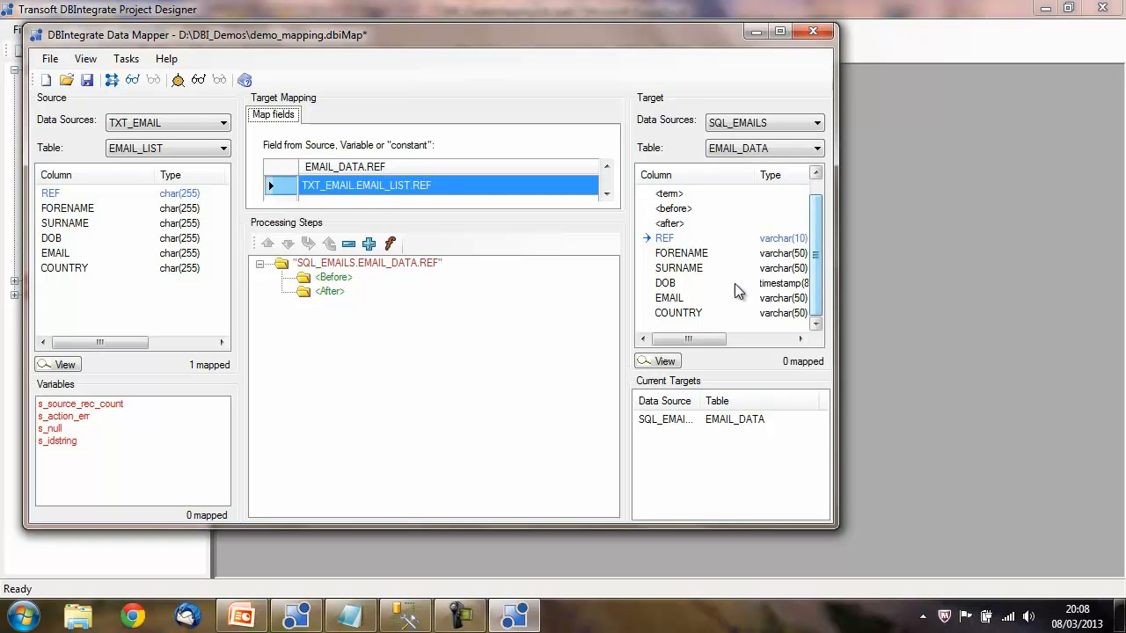
click(664, 315)
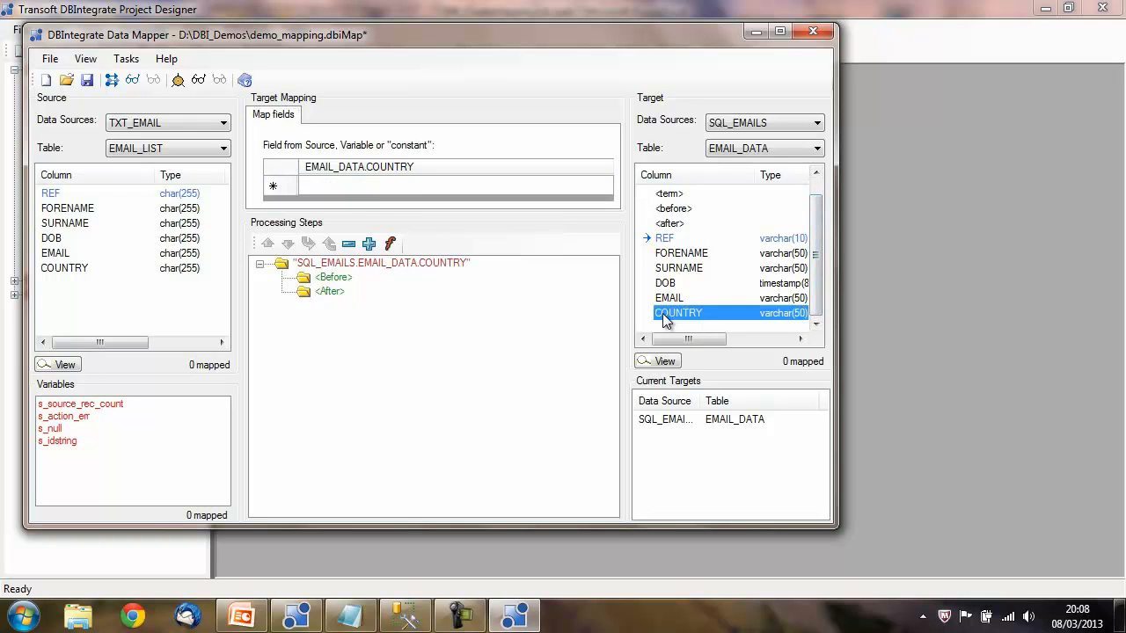
click(393, 187)
click(393, 187)
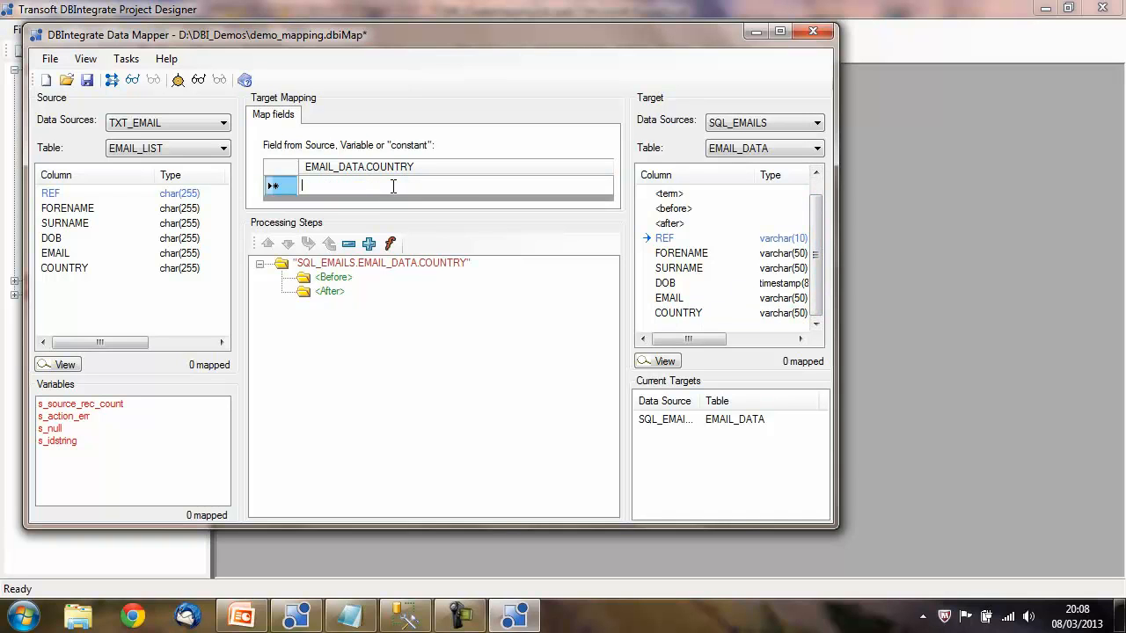
text(U)
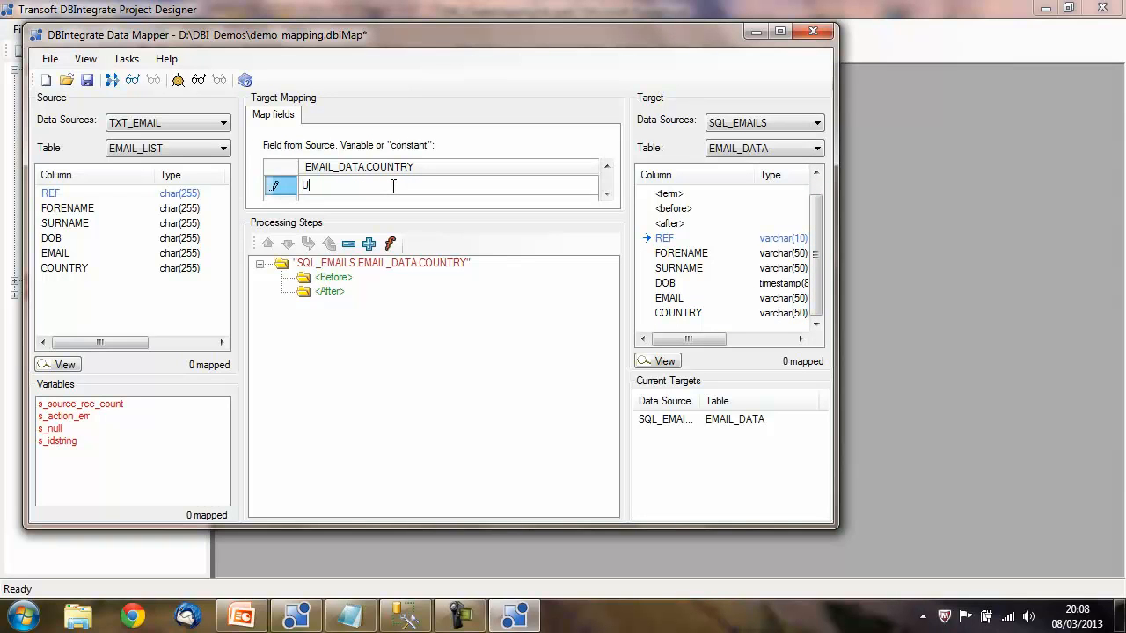
text(nited Kingdom)
key(Return)
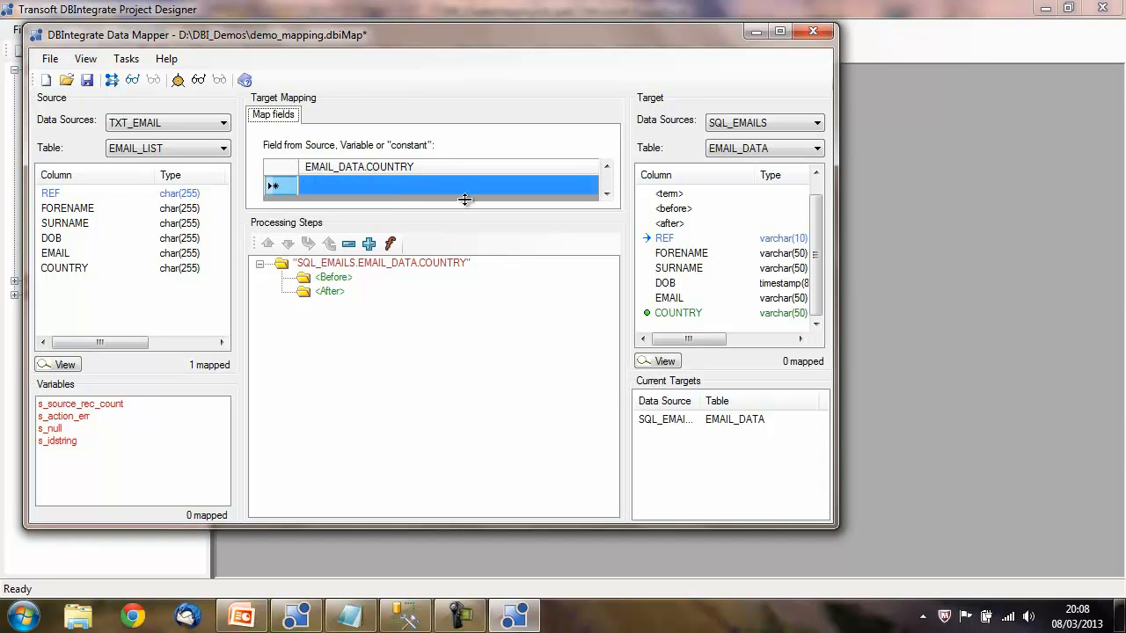
click(671, 318)
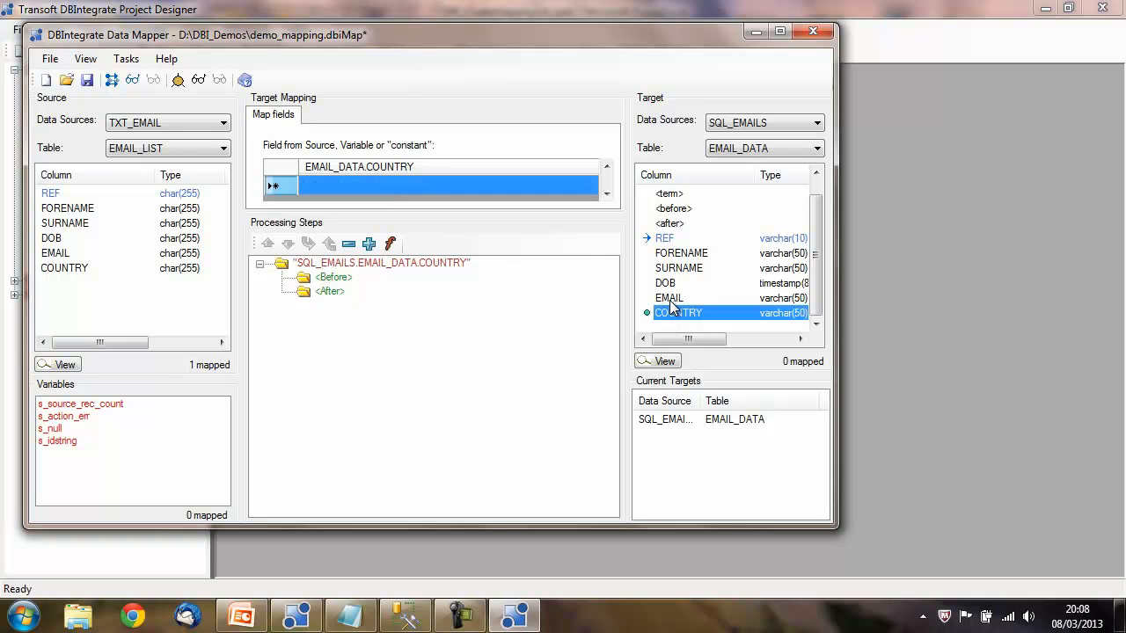
click(673, 301)
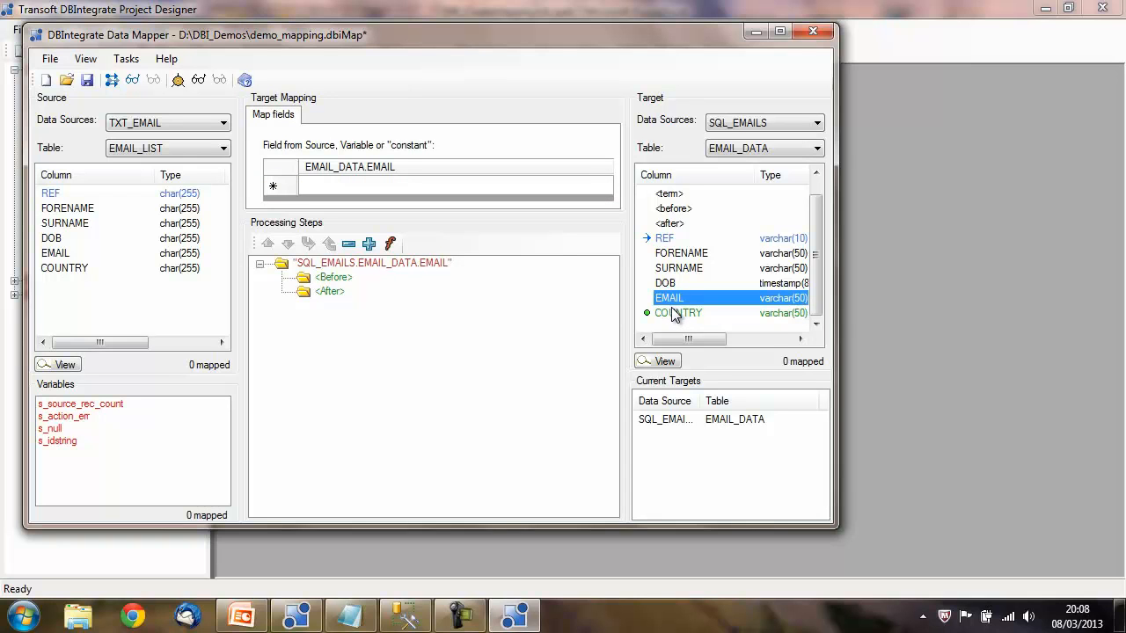
click(674, 315)
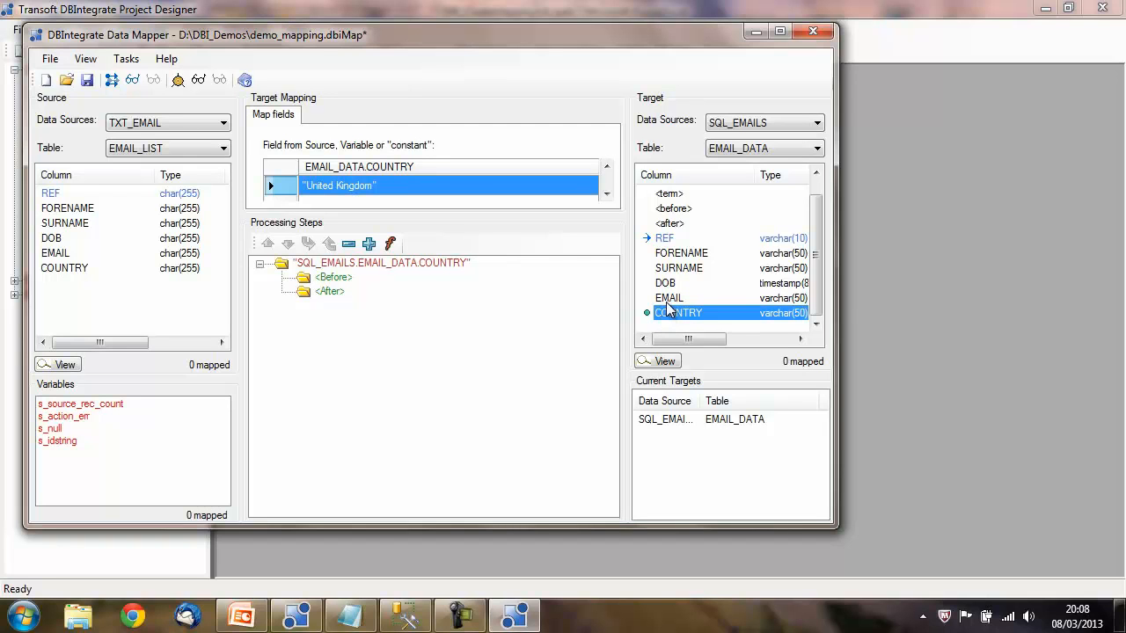
click(670, 299)
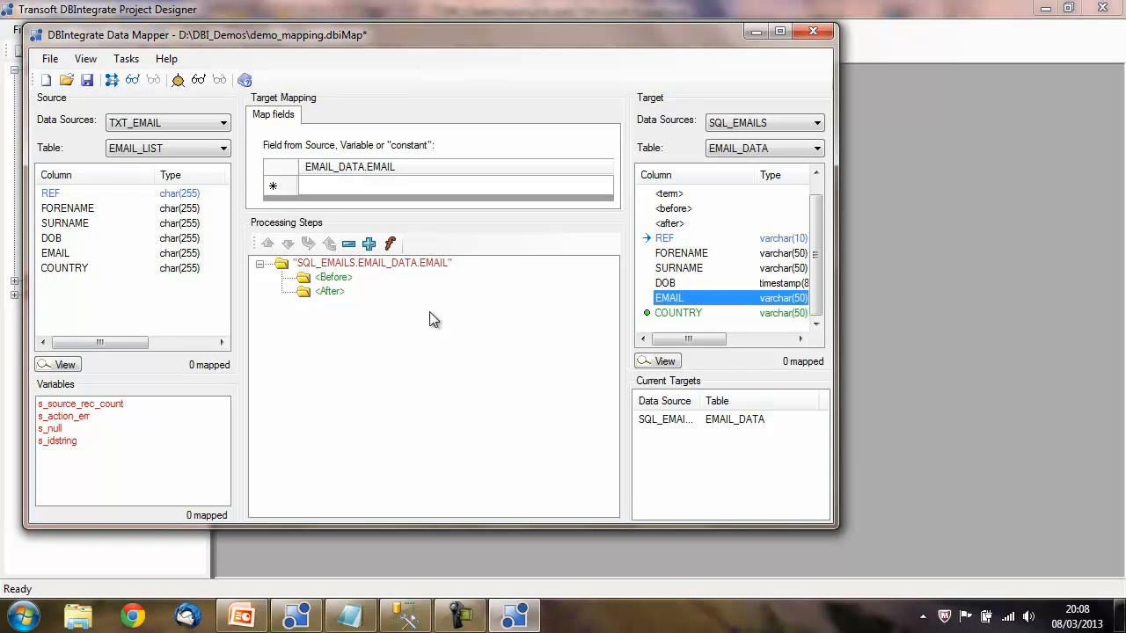
Add the DBI_TOUPPER function to the Before processing steps of the target EMAIL_DATA SURNAME column.
click(689, 269)
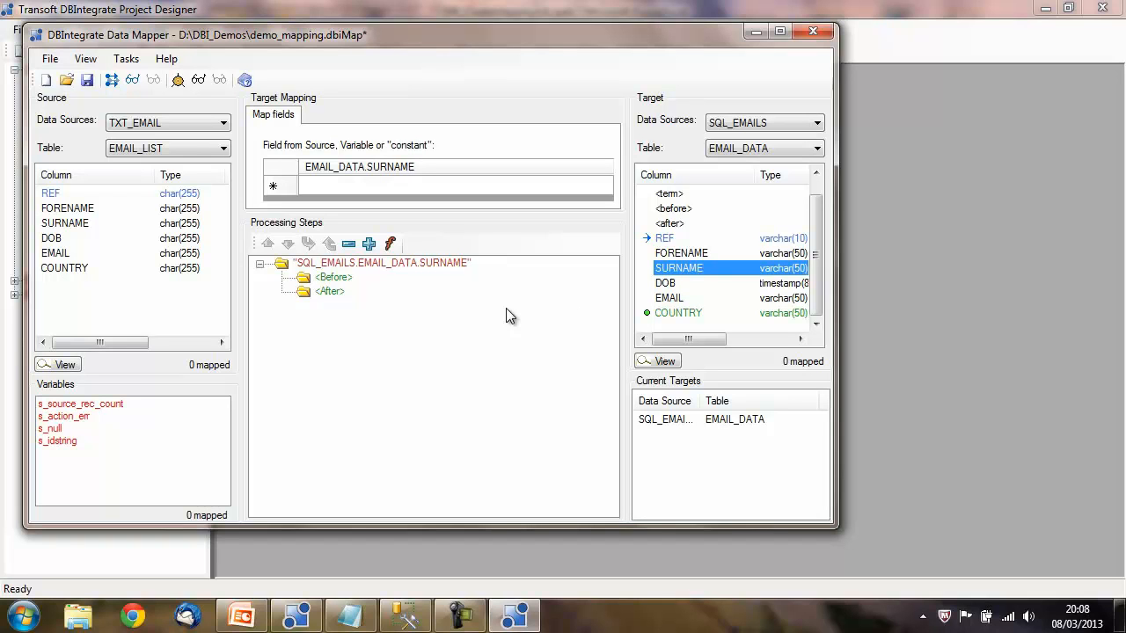
right_click(347, 281)
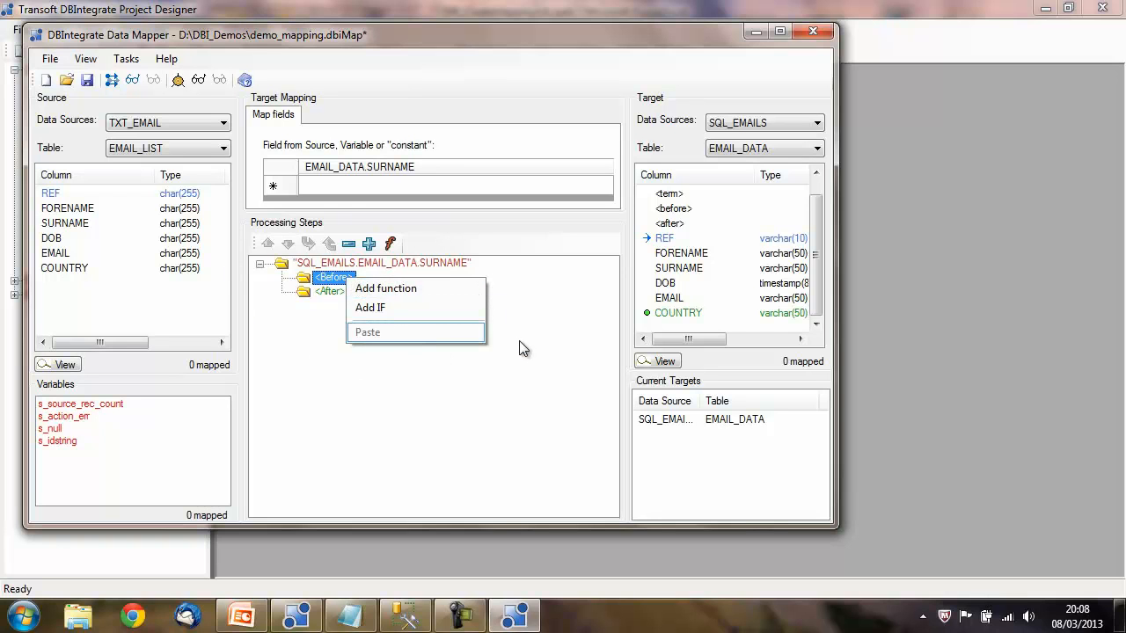
click(379, 289)
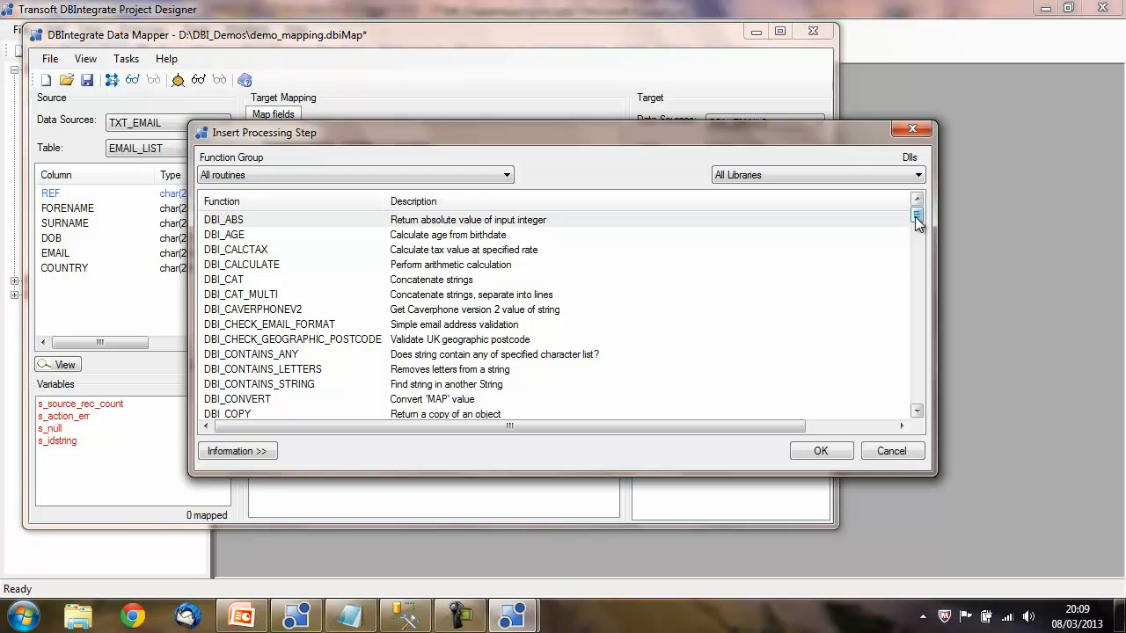
drag(915, 217, 919, 401)
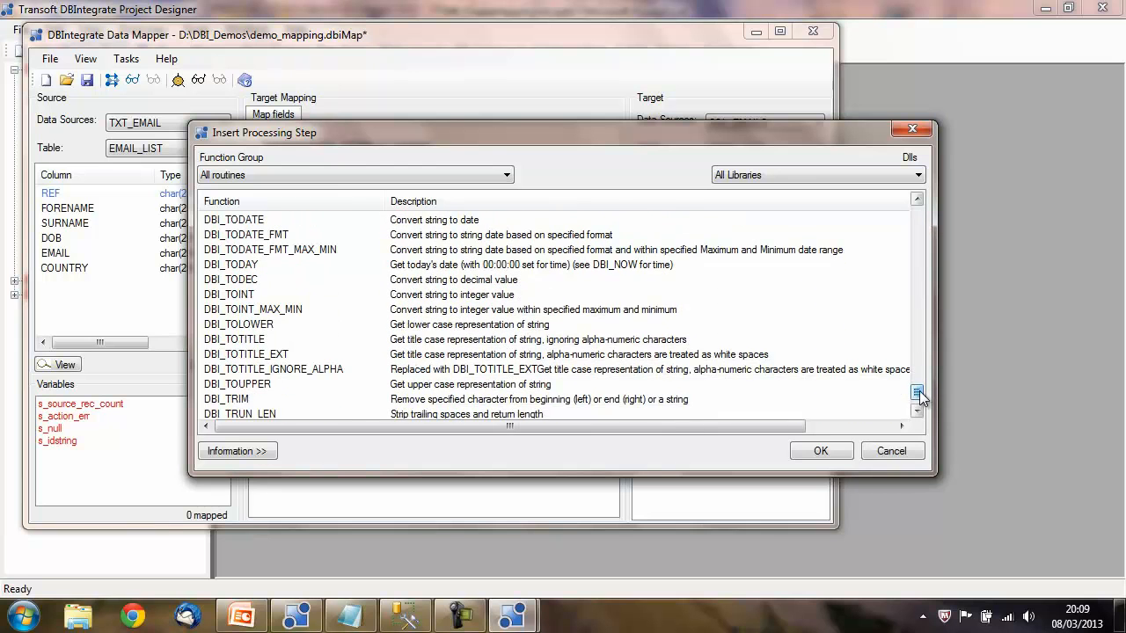
click(482, 386)
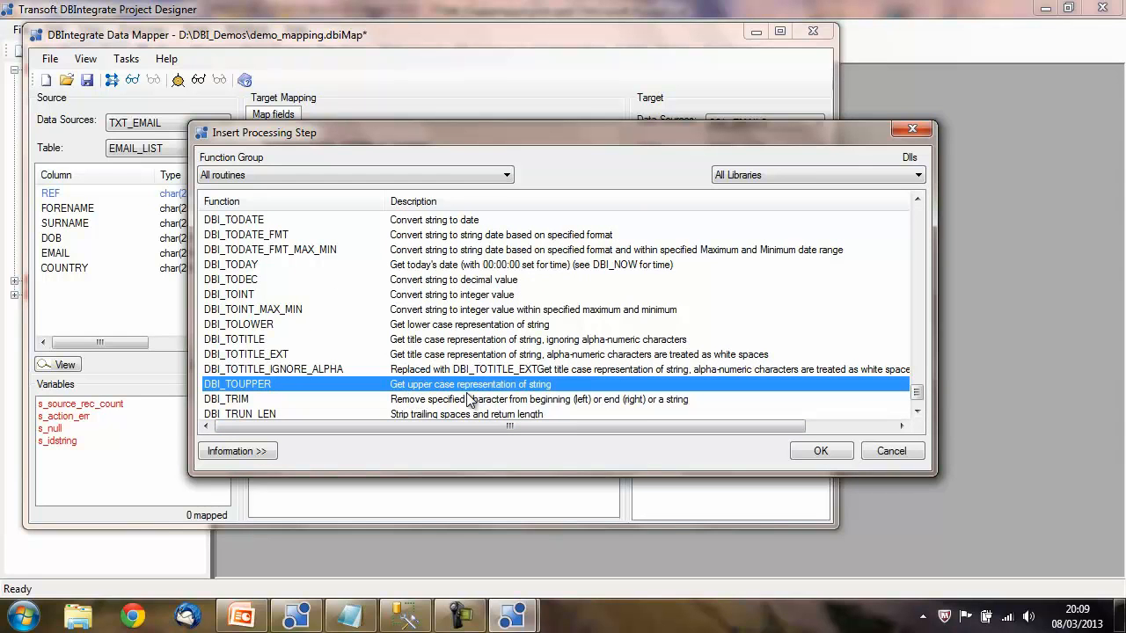
click(813, 455)
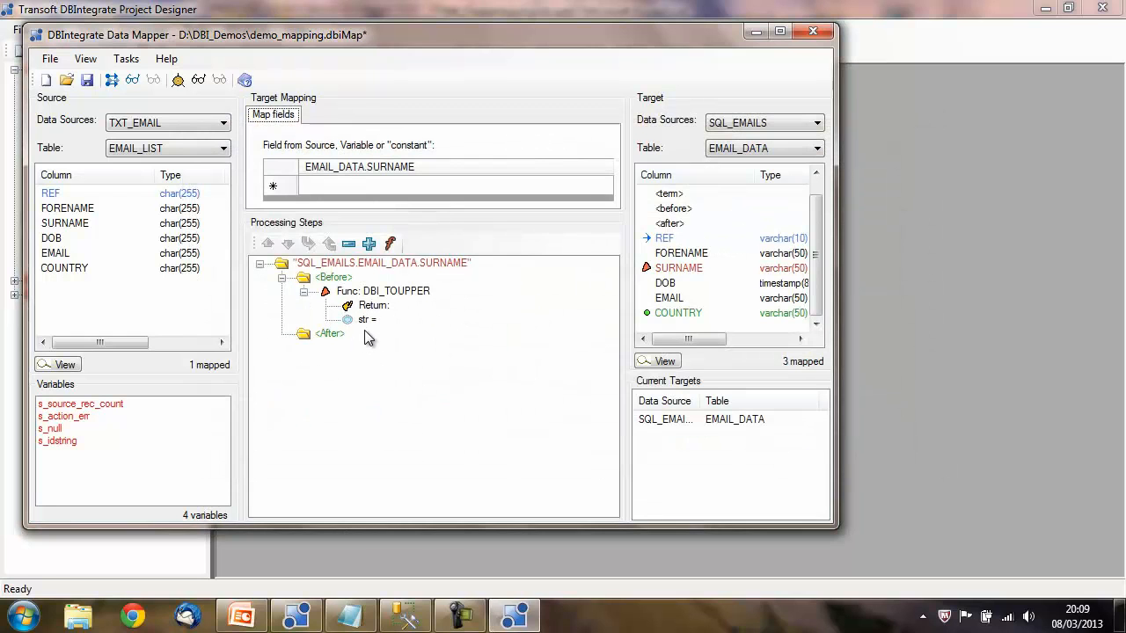
Set the DBI_TOUPPER function's str input to the source EMAIL_LIST SURNAME column and its return value to a new variable v_name.
click(70, 227)
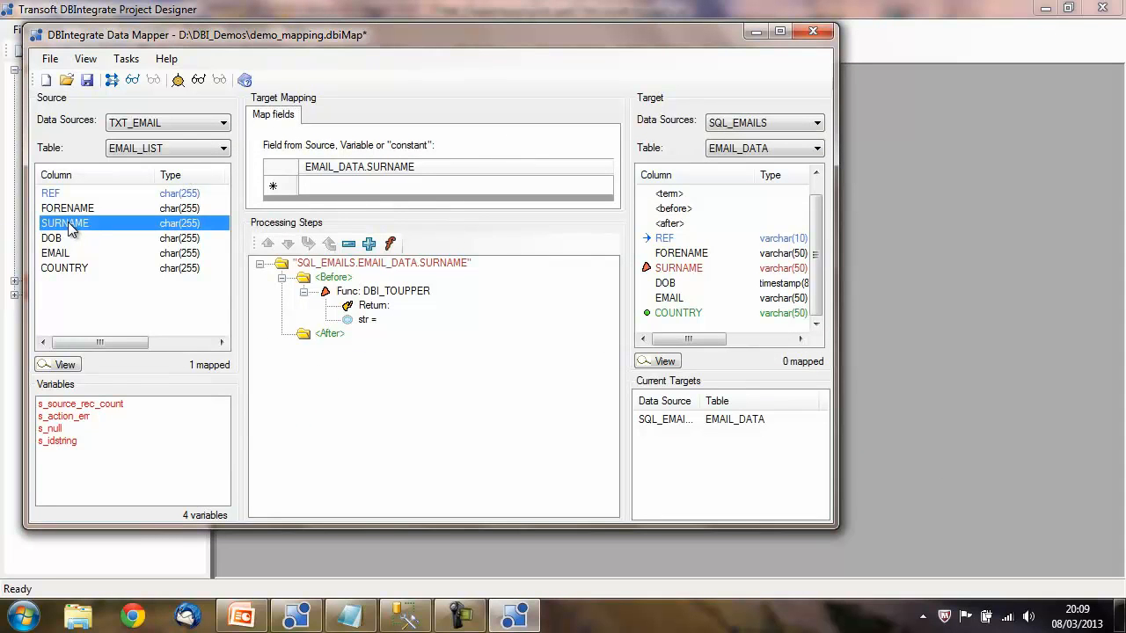
drag(70, 224, 379, 327)
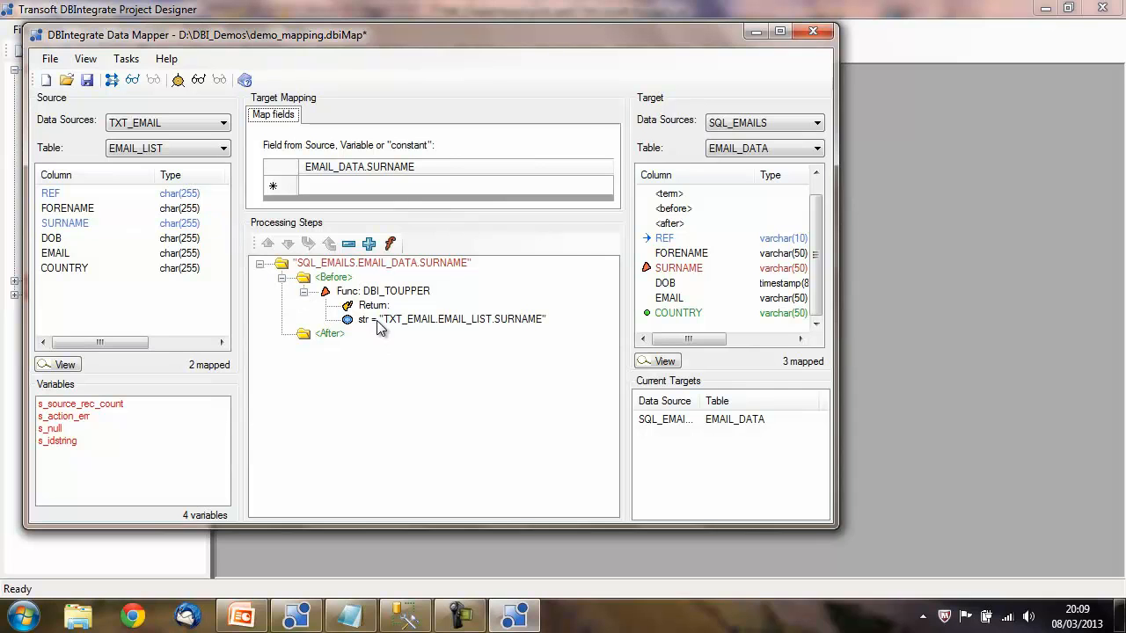
right_click(378, 307)
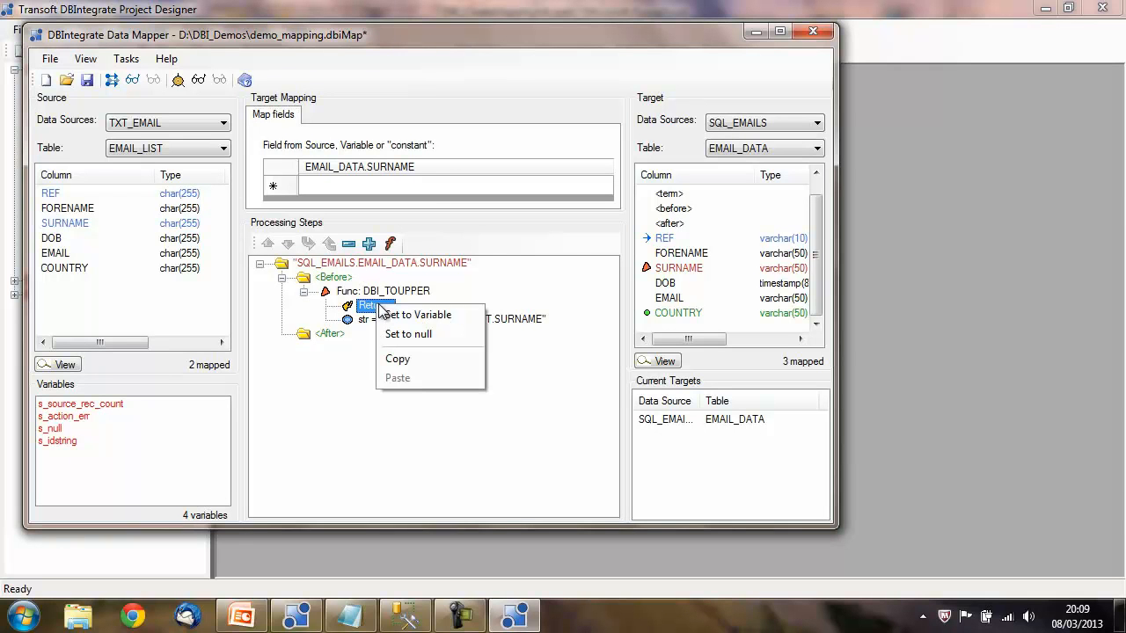
click(392, 314)
text(v-)
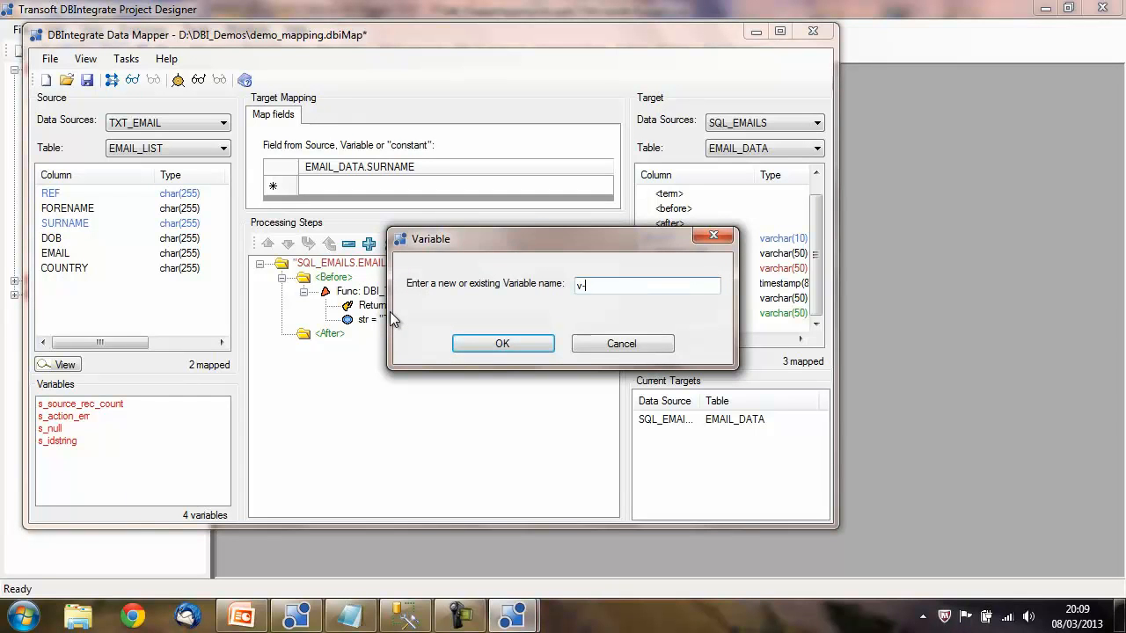
text(_name)
key(Return)
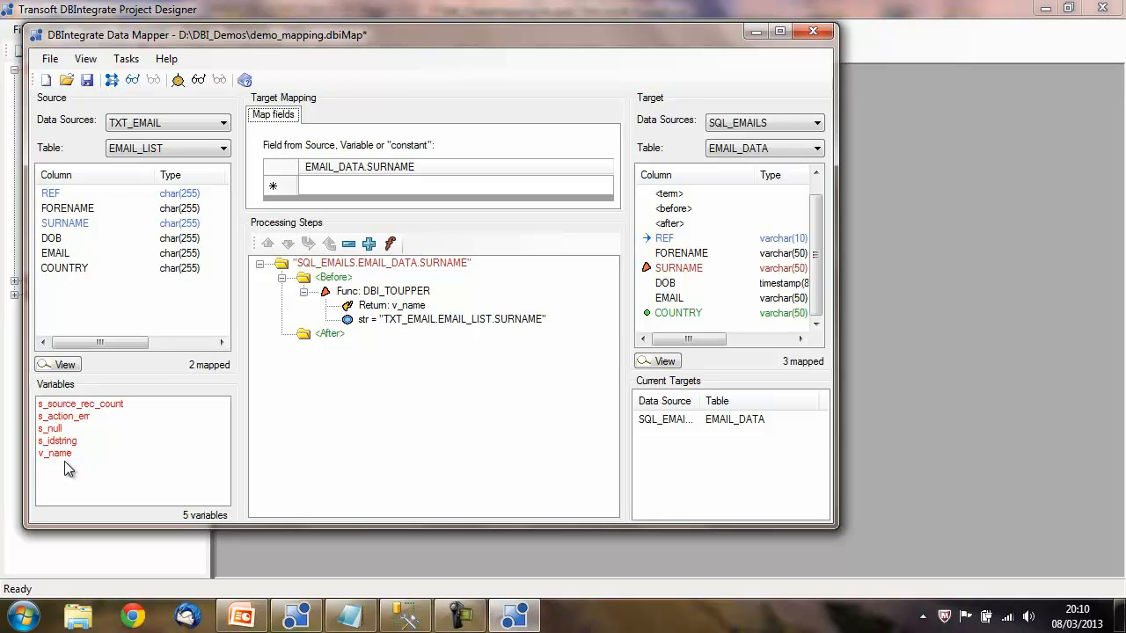
Map the v_name variable to the target EMAIL_DATA SURNAME column.
drag(67, 460, 370, 185)
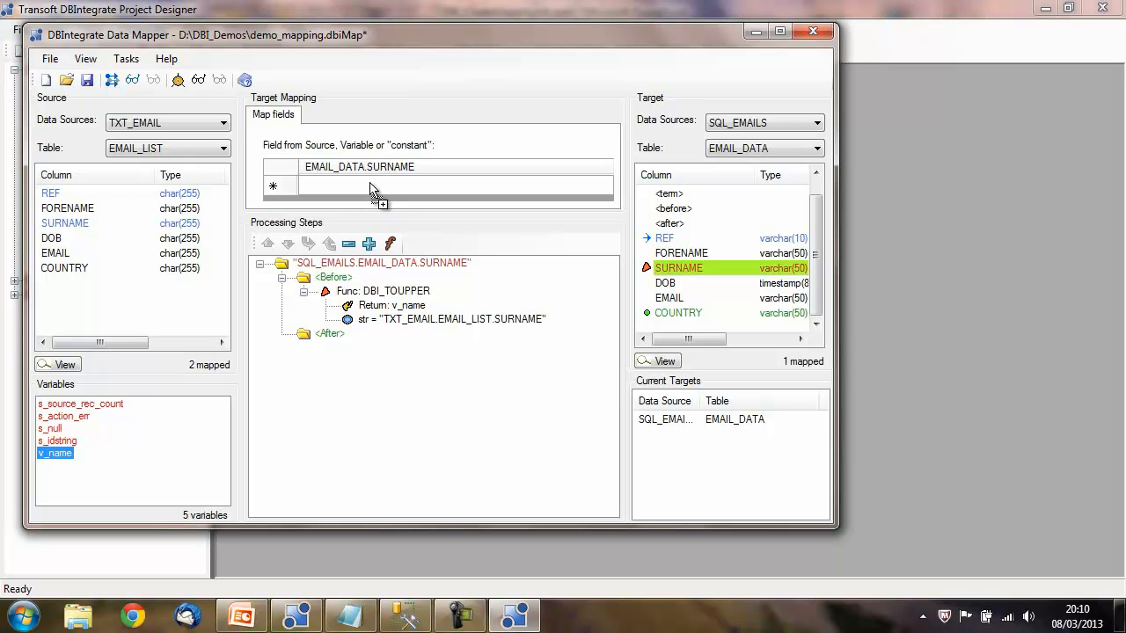
drag(370, 187, 372, 186)
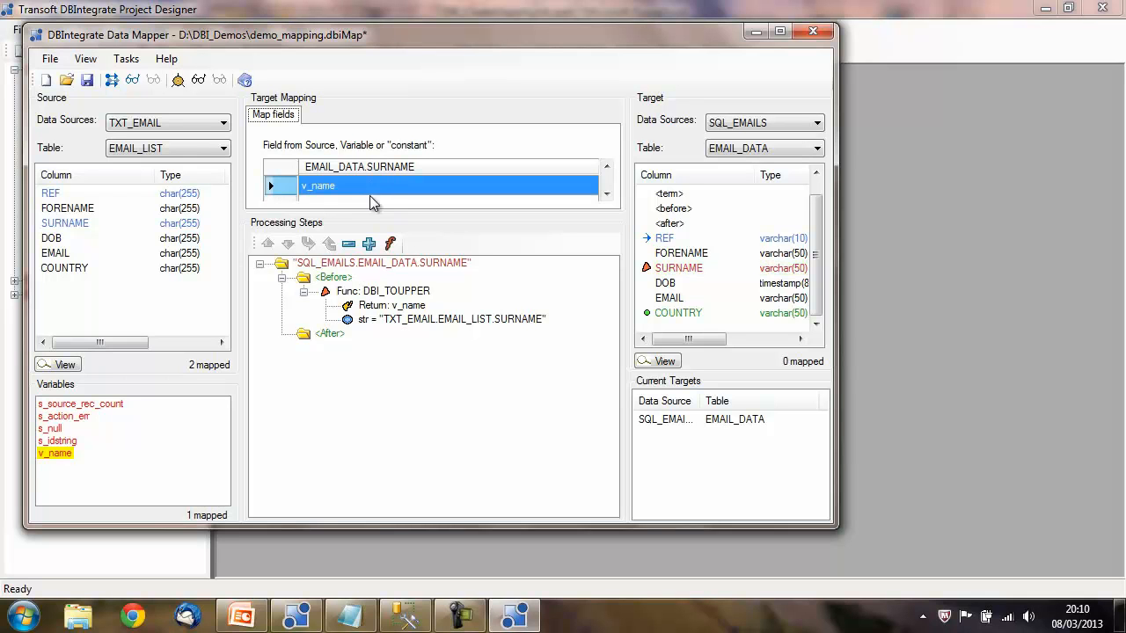
drag(413, 308, 407, 183)
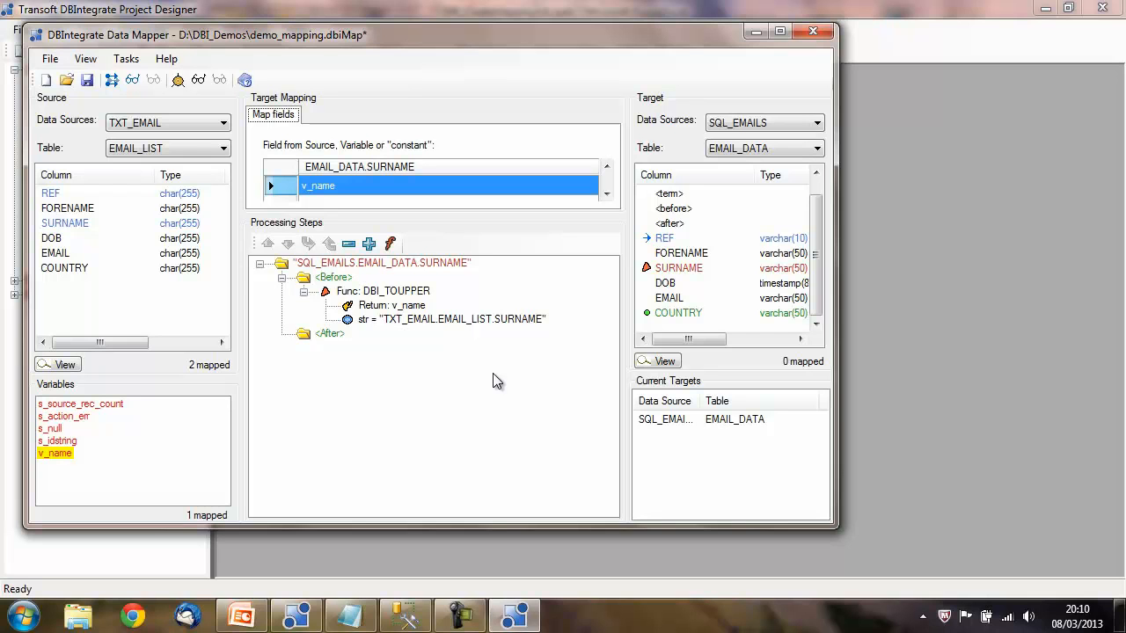
Automatically map all remaining source and target fields with the same name, and check the FORENAME, DOB and EMAIL mappings.
click(133, 209)
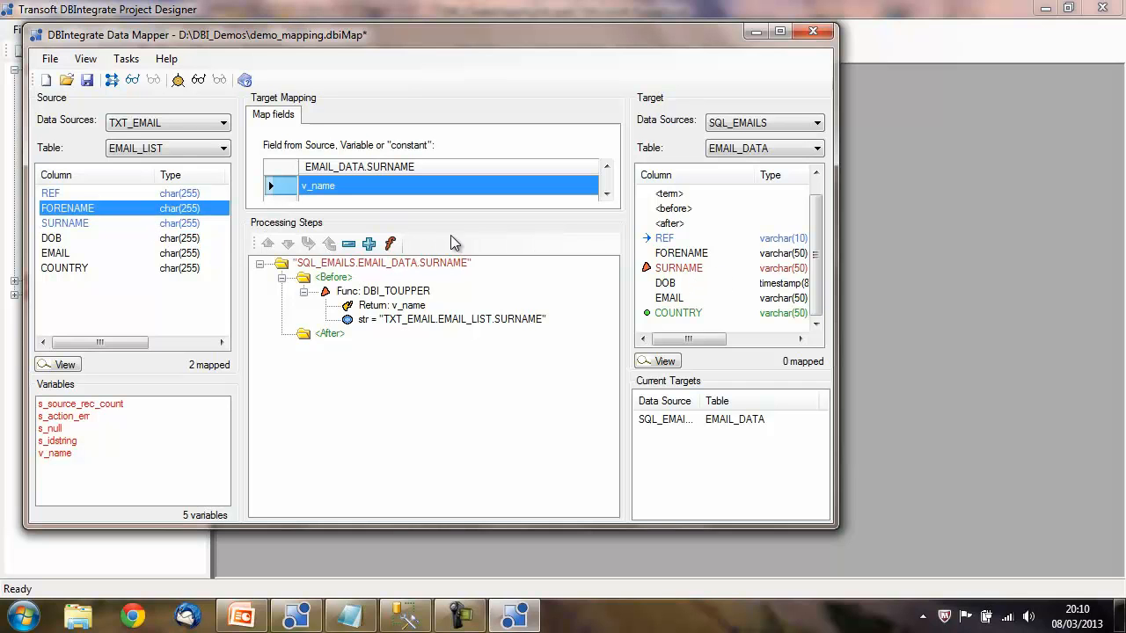
click(112, 81)
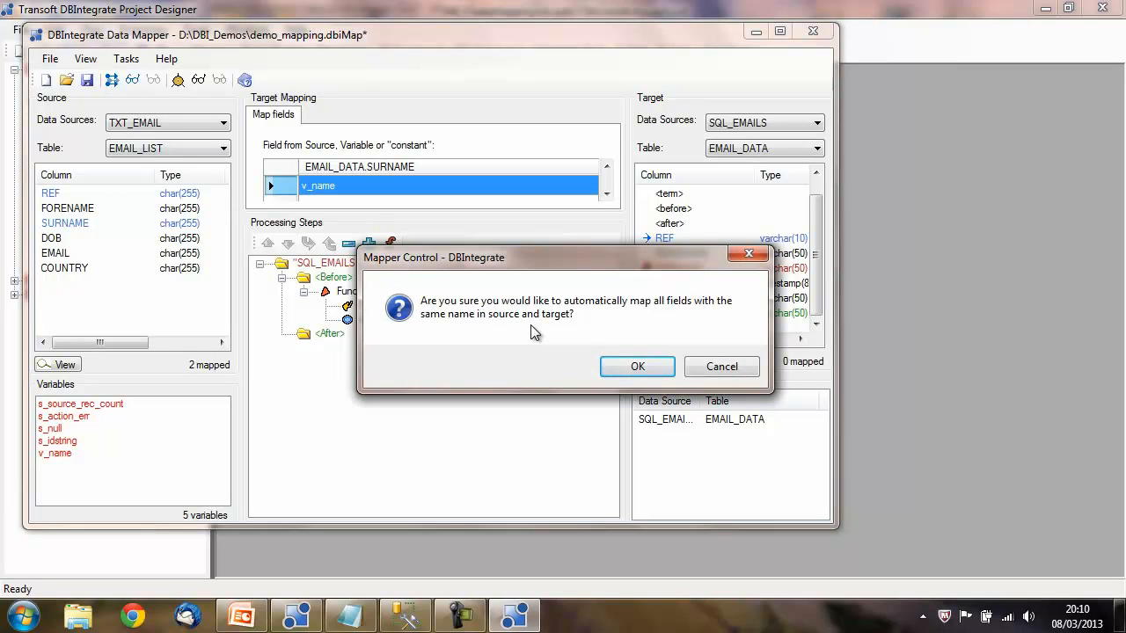
click(622, 370)
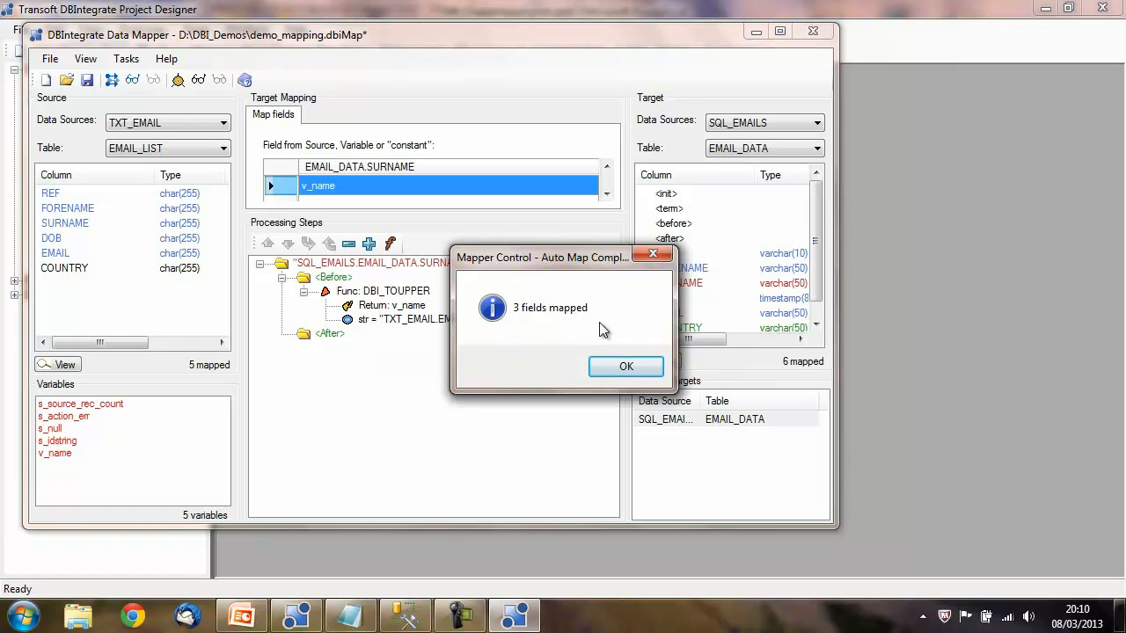
click(623, 369)
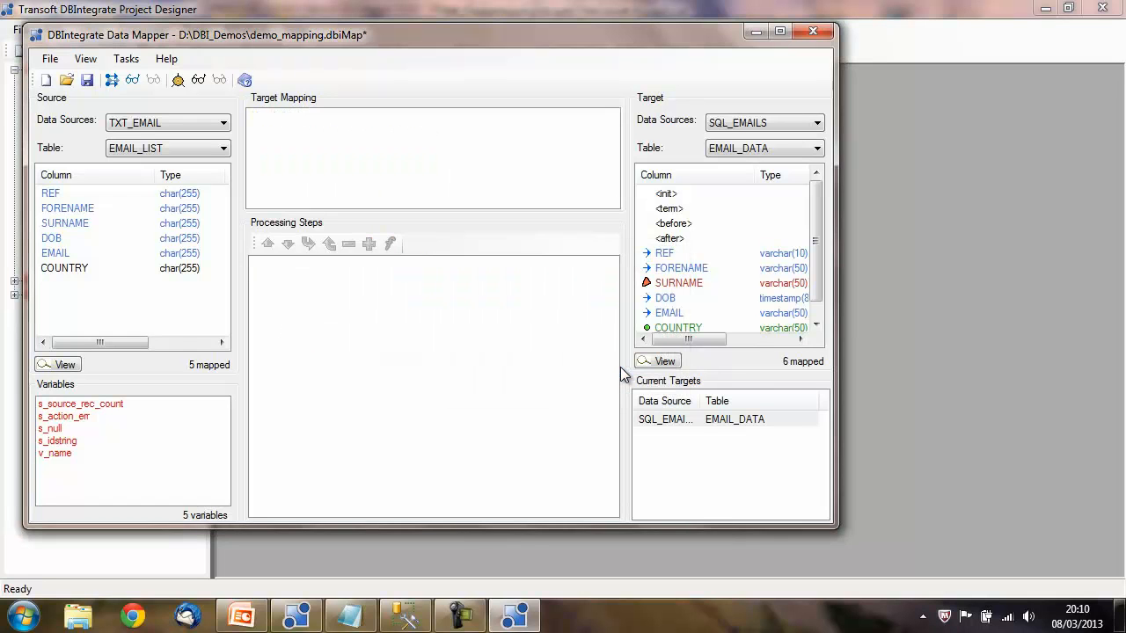
click(698, 269)
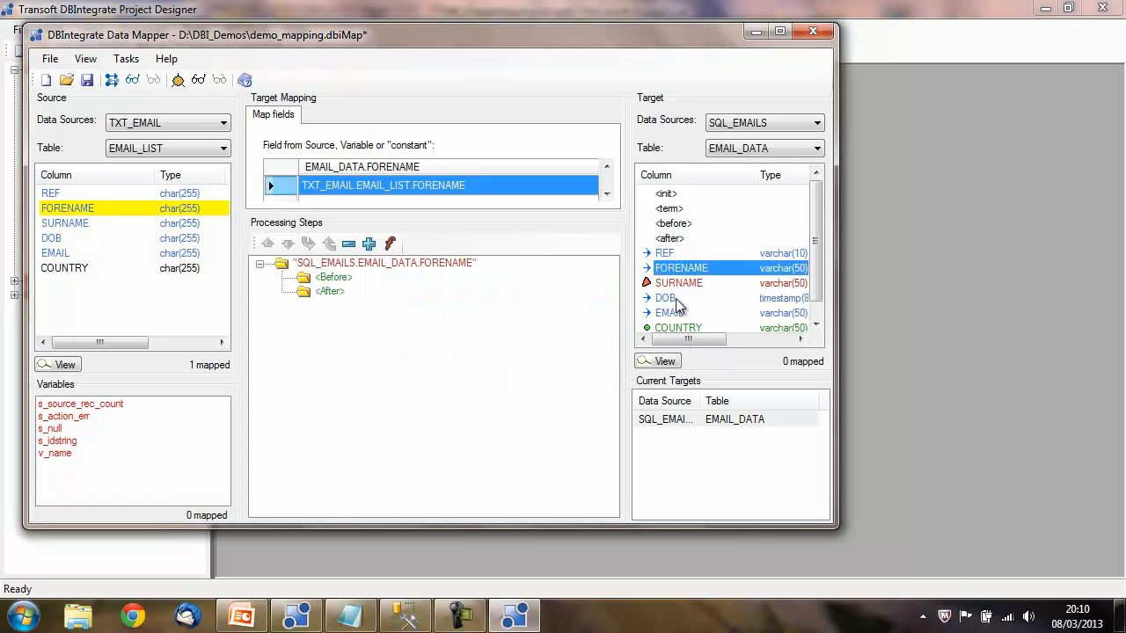
click(680, 300)
click(673, 314)
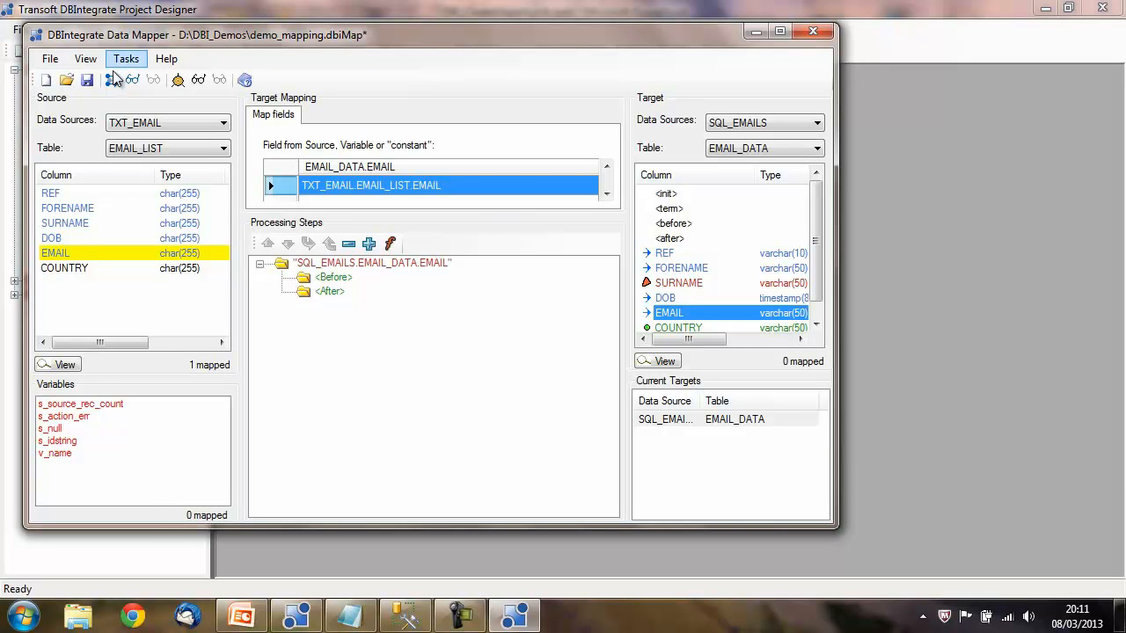
Save the mapping and execute a Full Run of the DBIntegrate runtime with the log level set to Full.
click(88, 87)
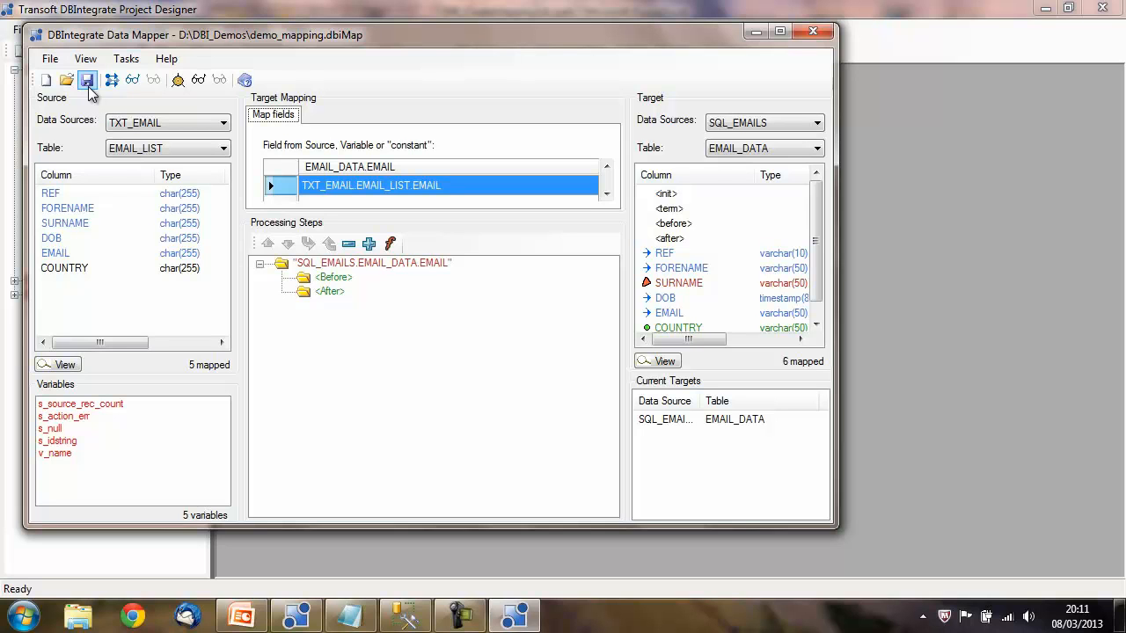
click(126, 59)
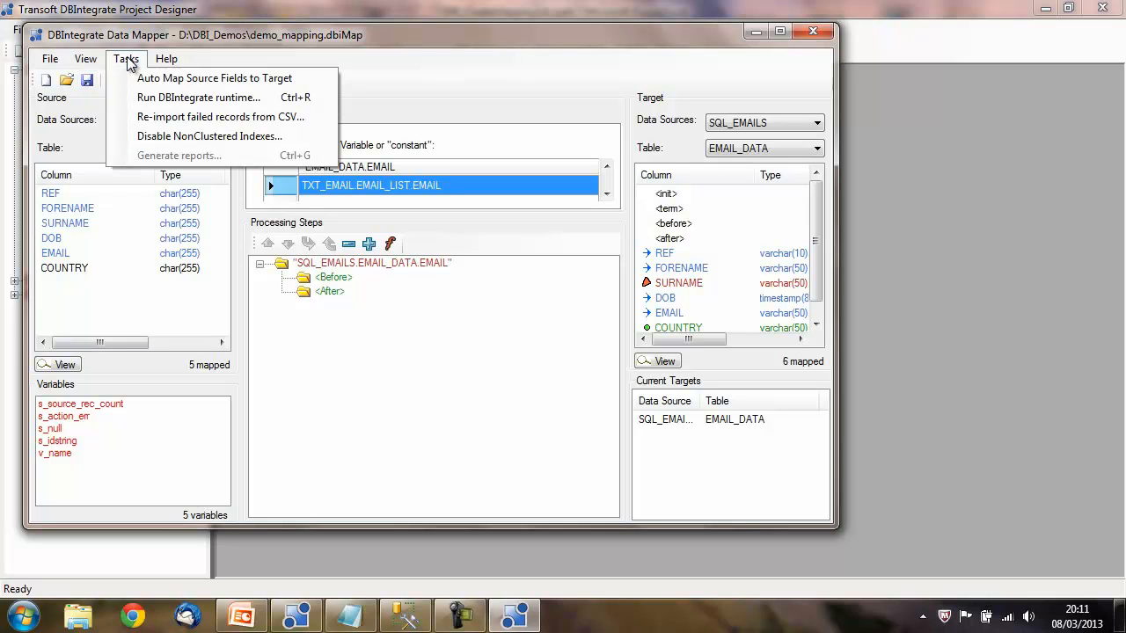
click(150, 99)
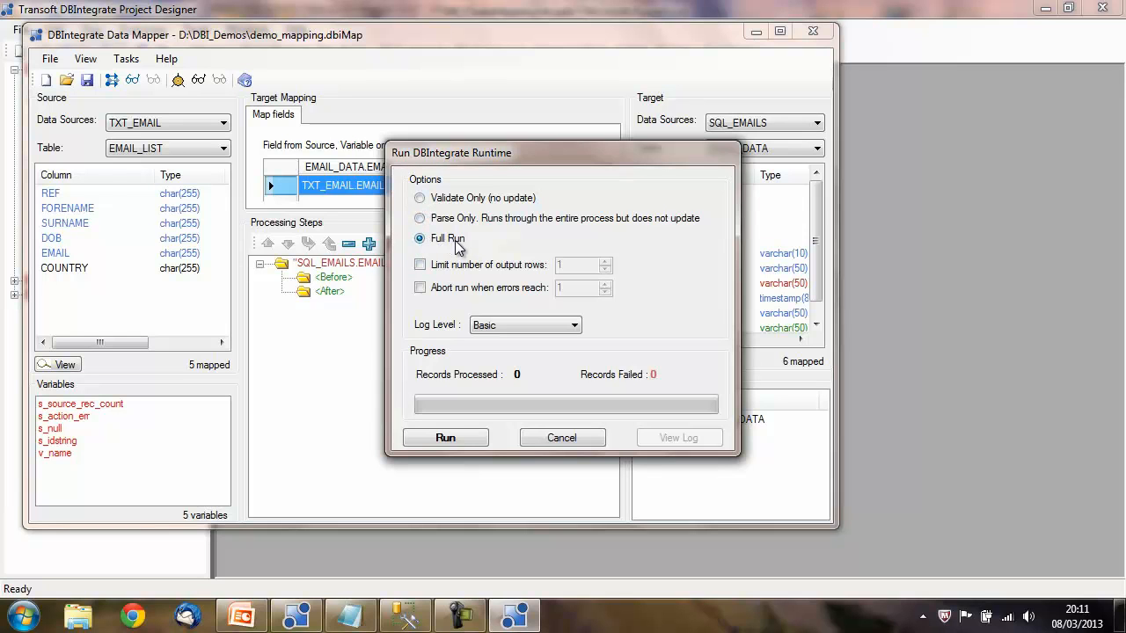
click(498, 324)
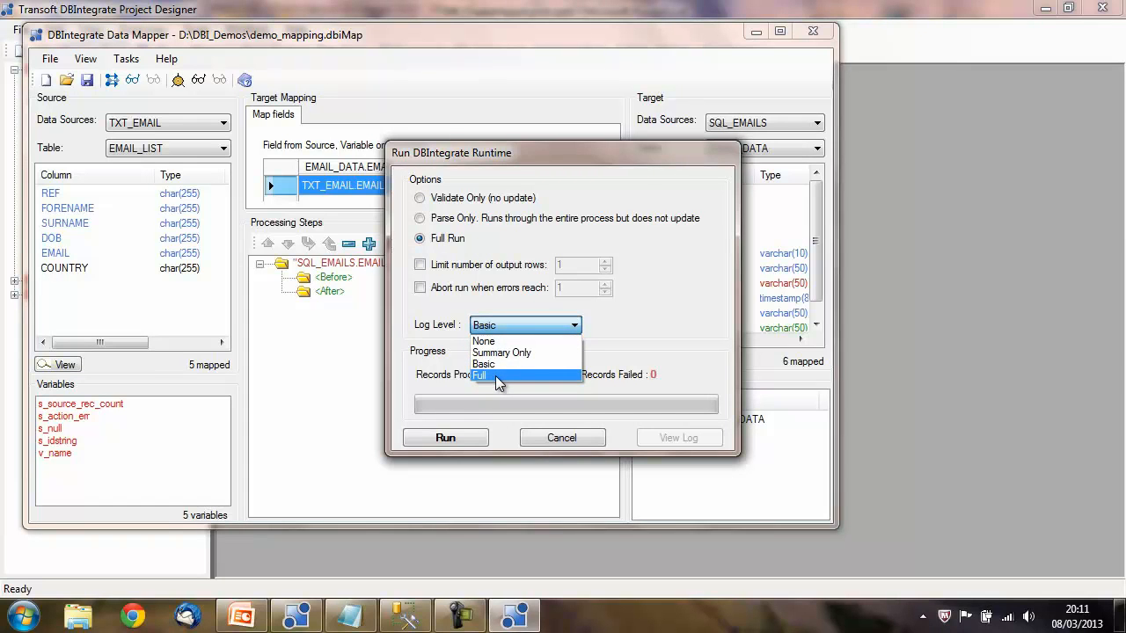
click(498, 376)
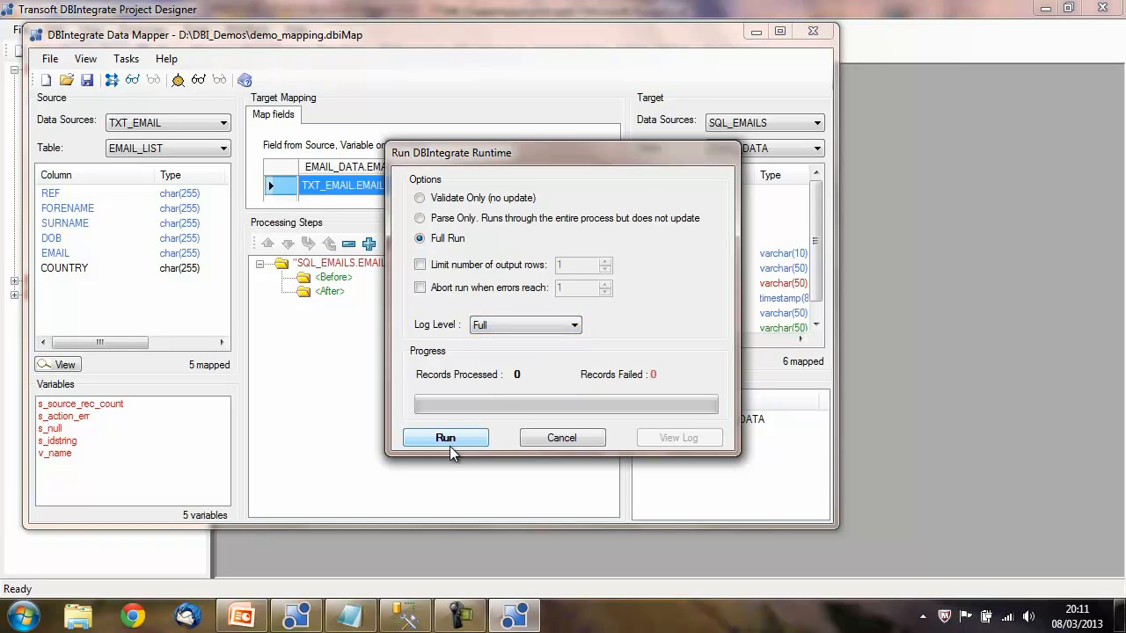
click(445, 438)
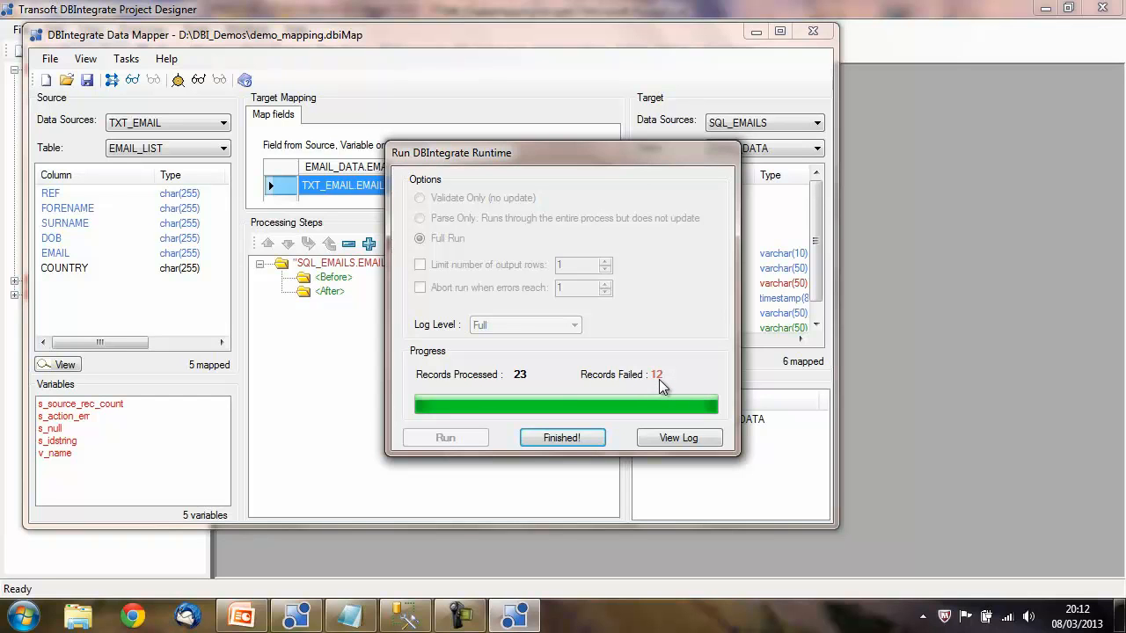
Open the runtime log of the full run, examine the surname conversions and failed-record errors, and close the finished run.
click(566, 437)
click(682, 439)
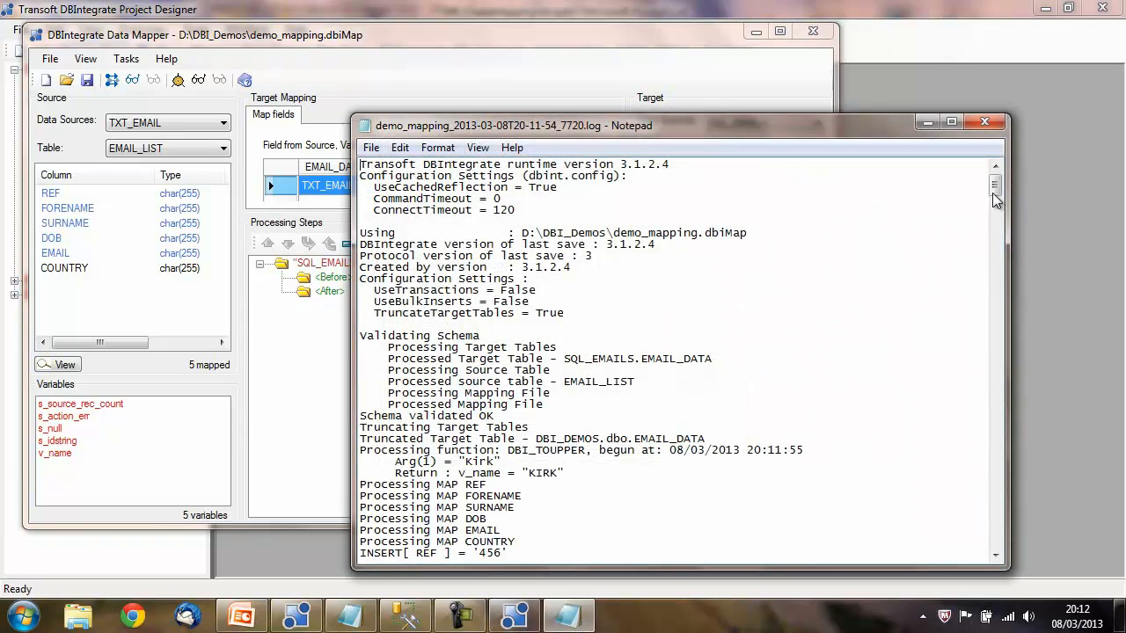
drag(993, 184, 994, 225)
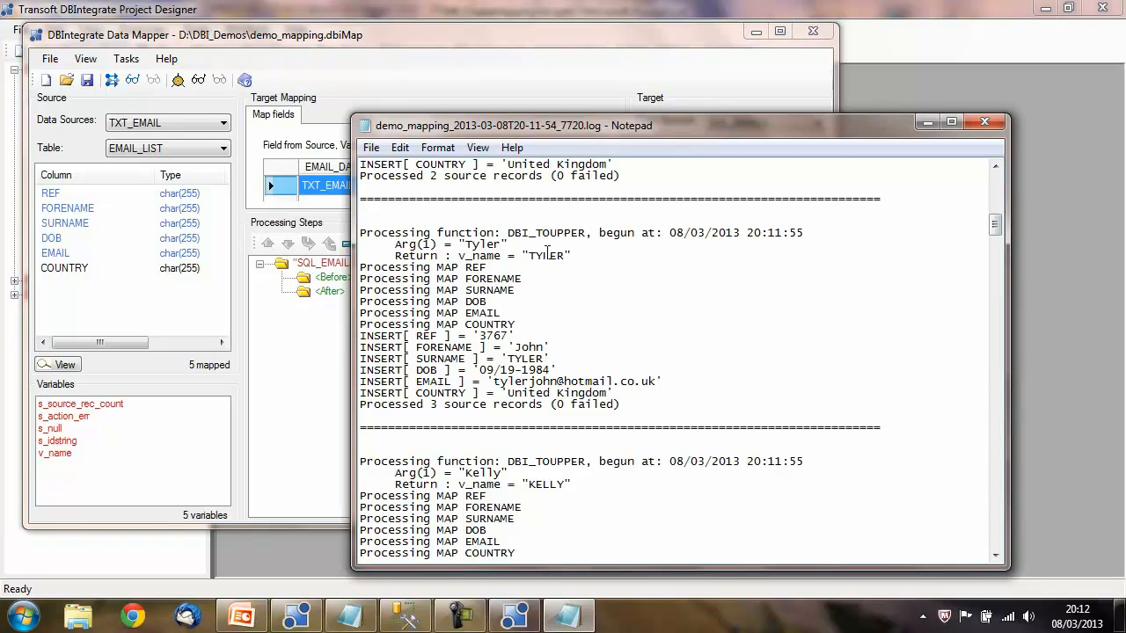
drag(465, 245, 564, 257)
drag(996, 235, 997, 253)
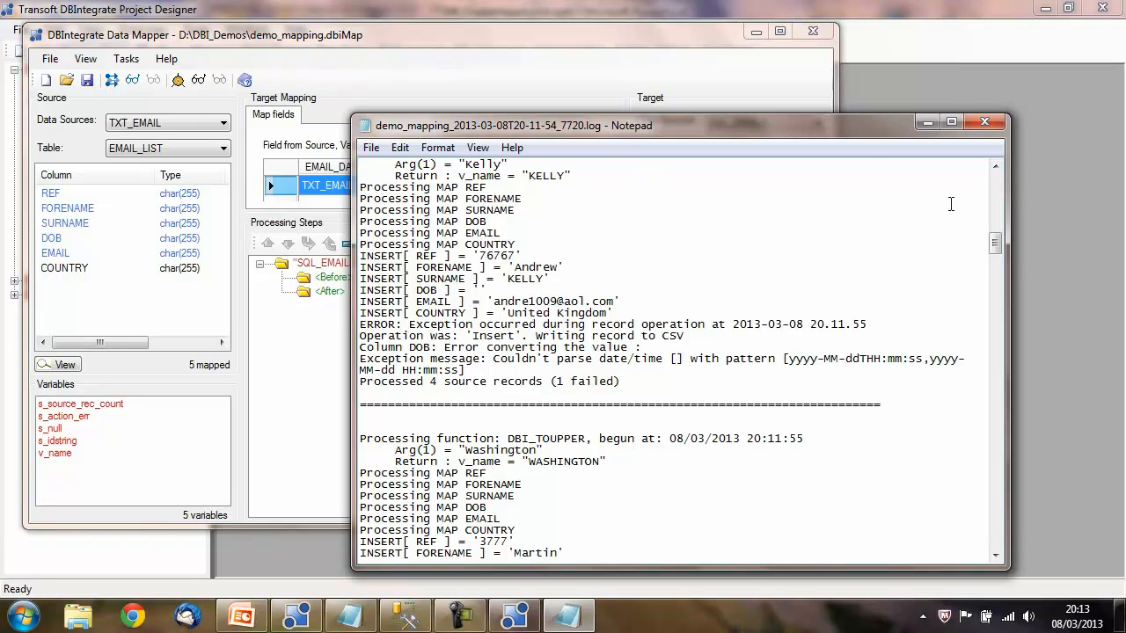
click(984, 125)
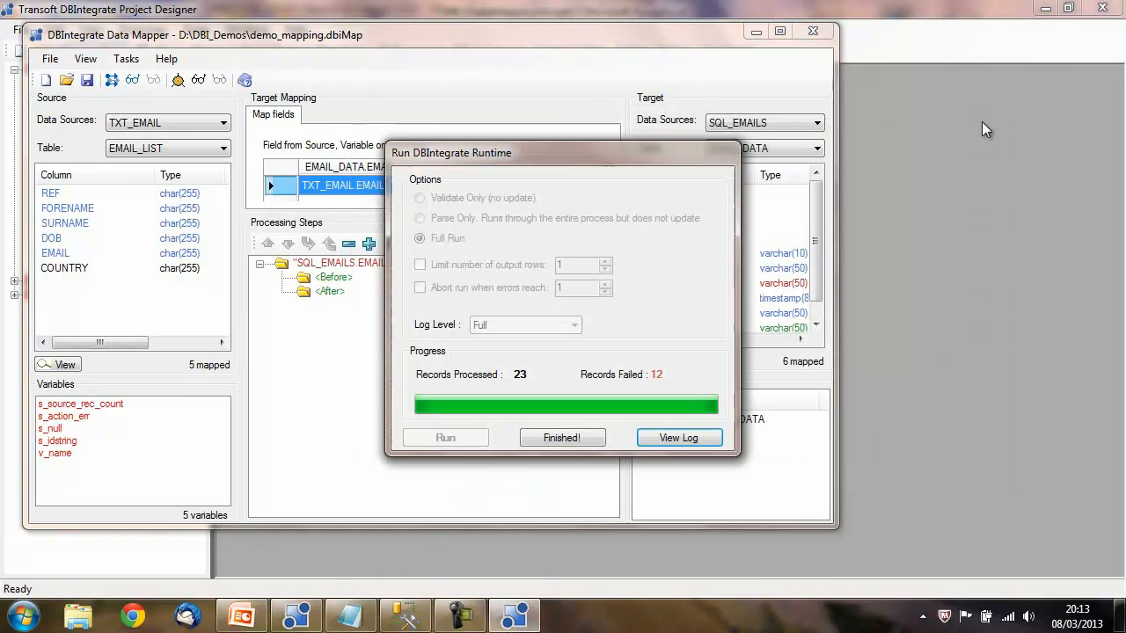
click(532, 439)
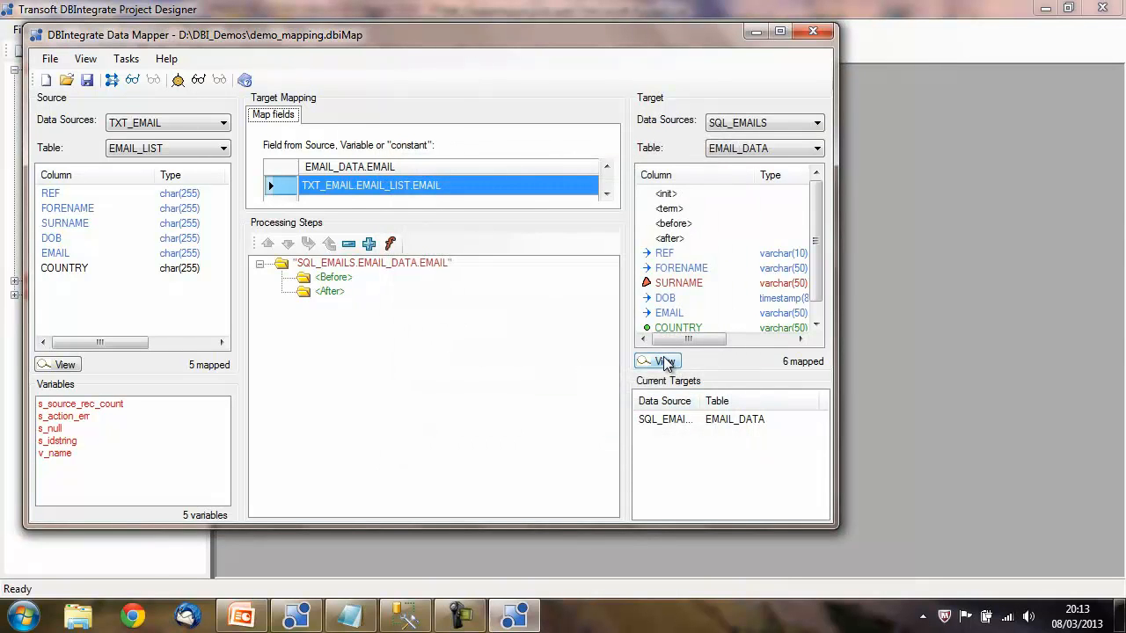
Fetch the rows of the target EMAIL_DATA table and check the loaded DOB values.
click(659, 362)
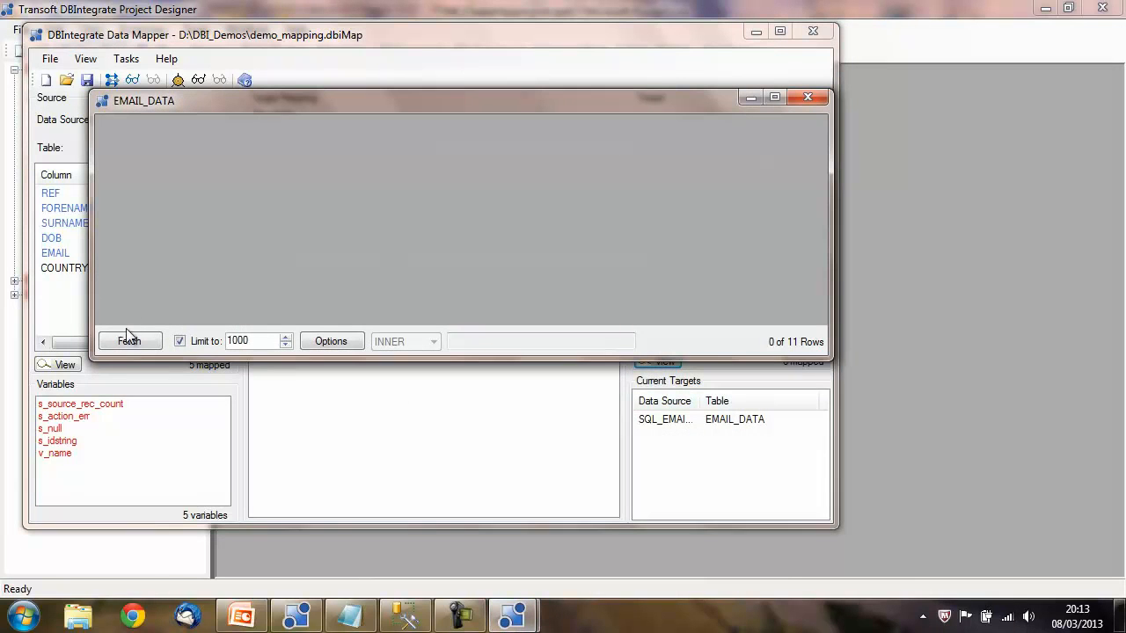
click(127, 340)
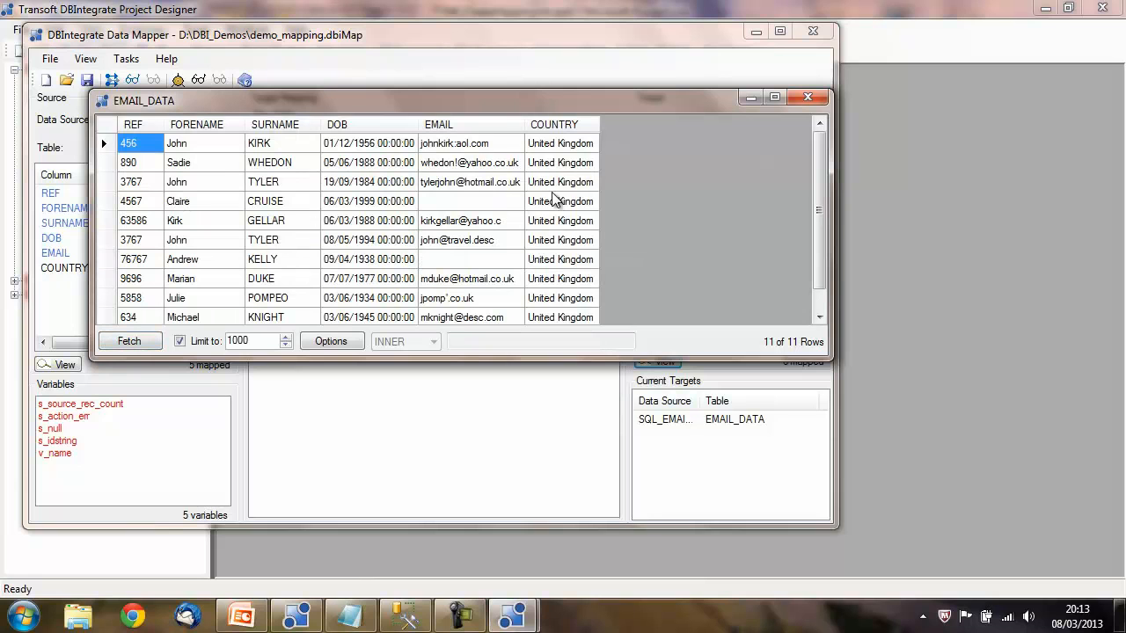
click(383, 162)
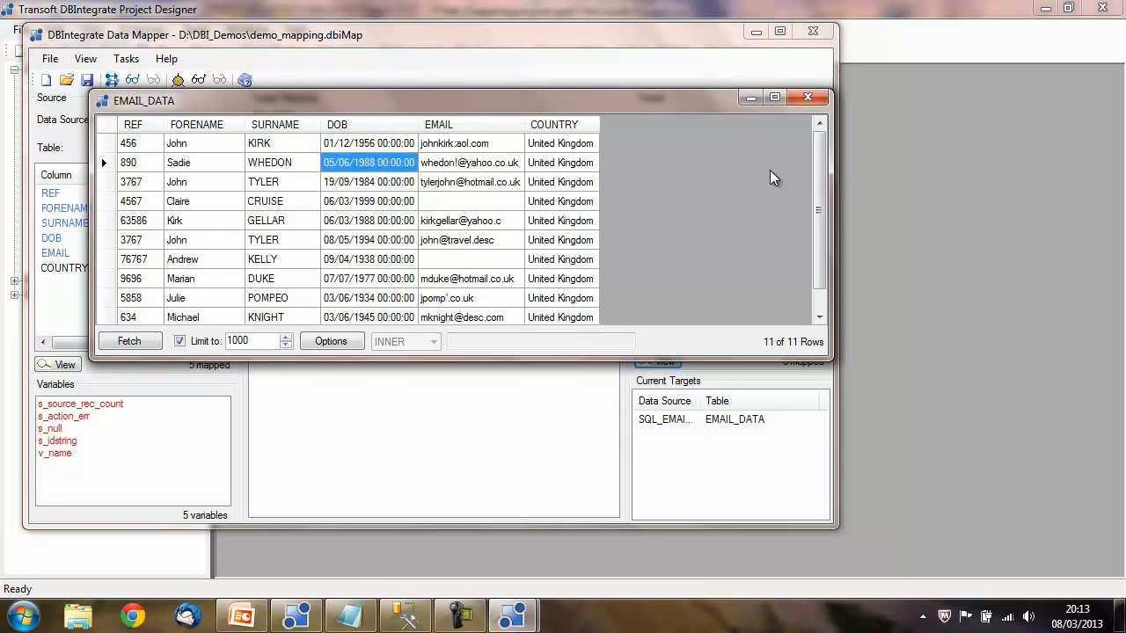
click(808, 97)
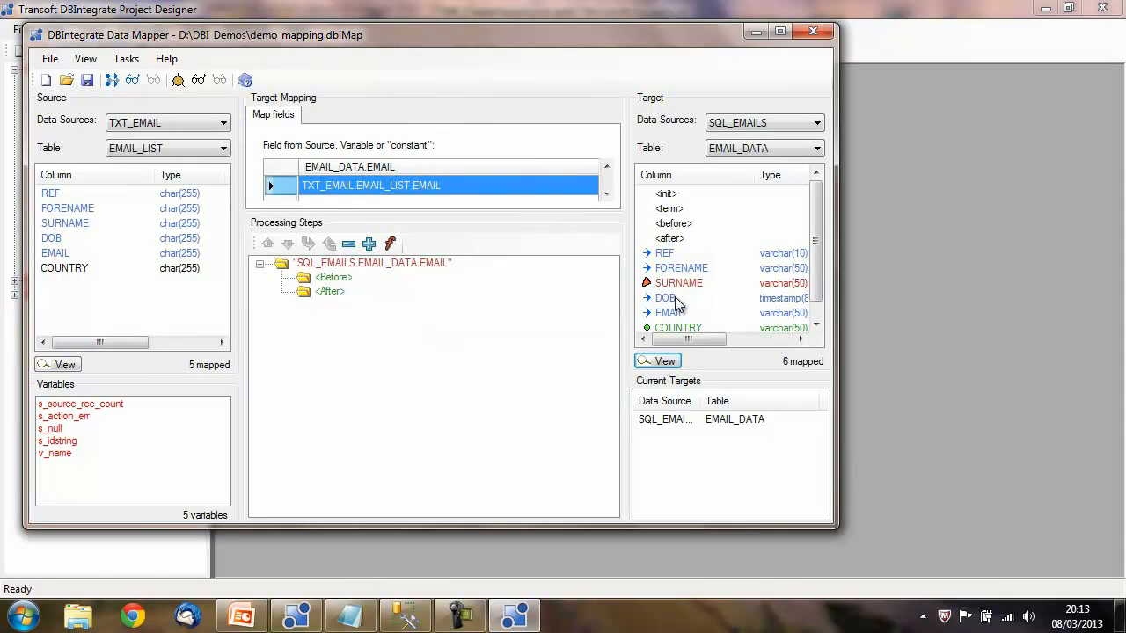
Insert the DBI_TODATE function as a Before processing step for the target EMAIL_DATA DOB column.
click(676, 300)
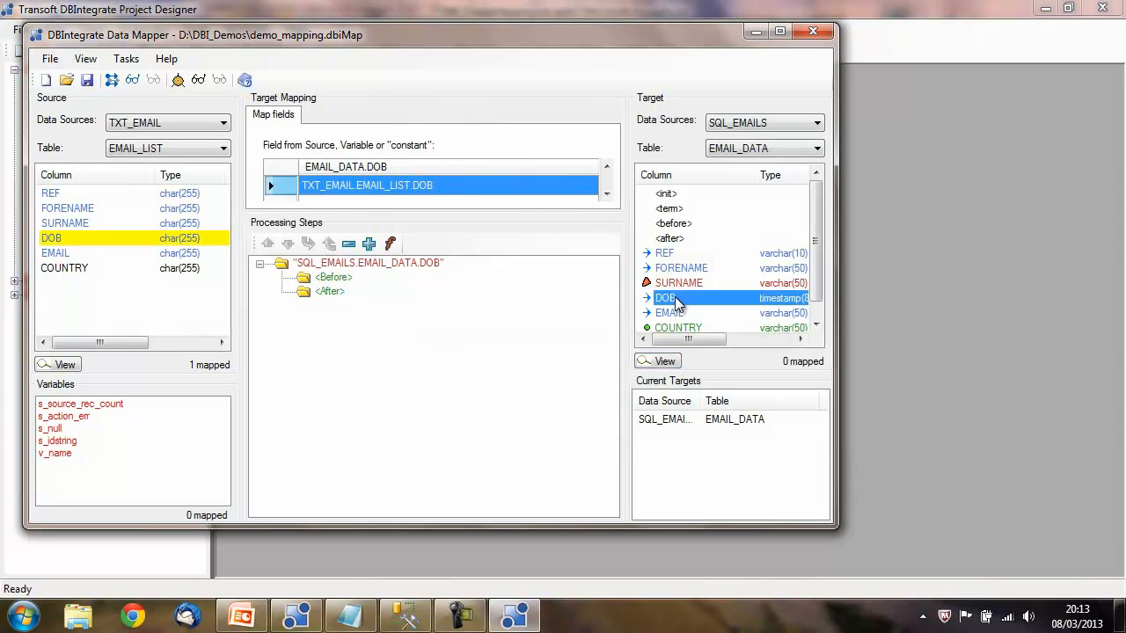
right_click(341, 280)
click(360, 288)
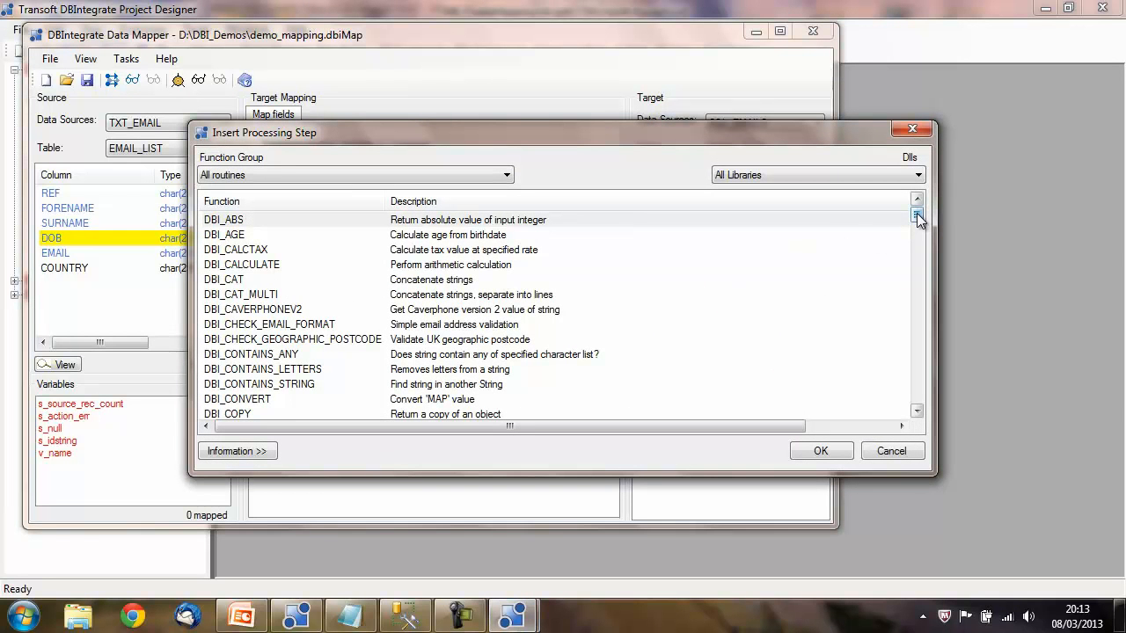
drag(917, 218, 918, 385)
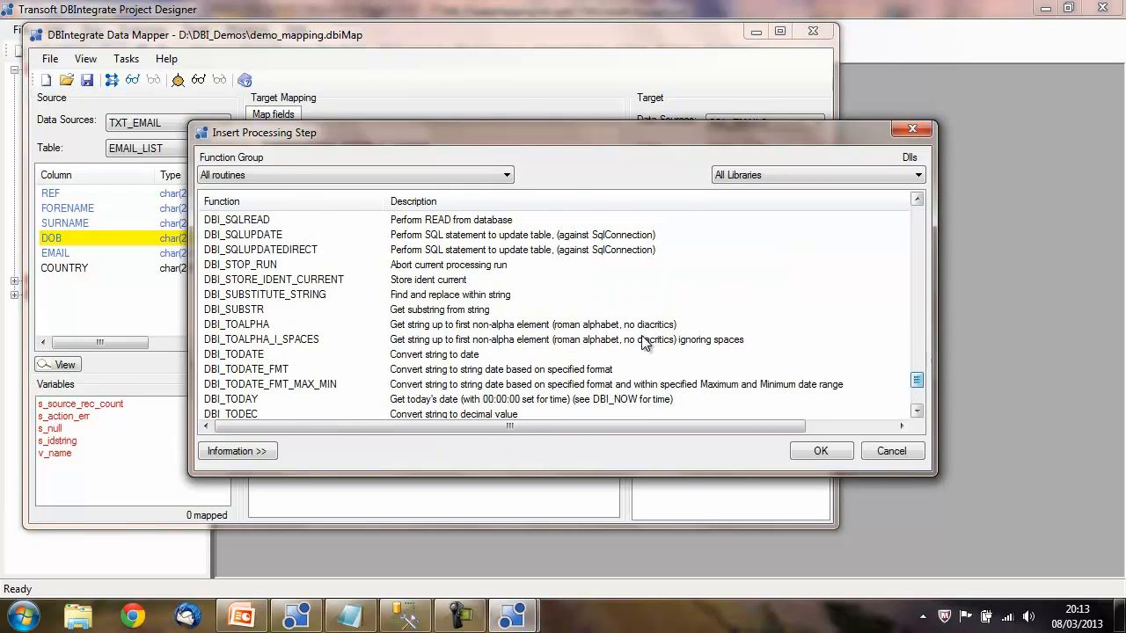
click(447, 354)
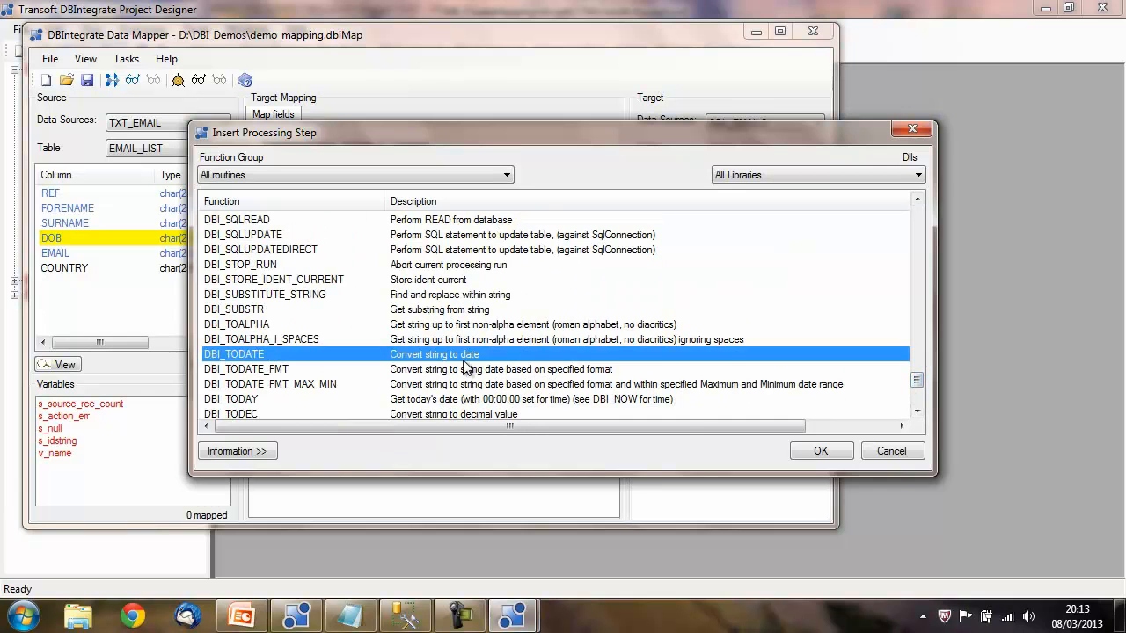
click(817, 453)
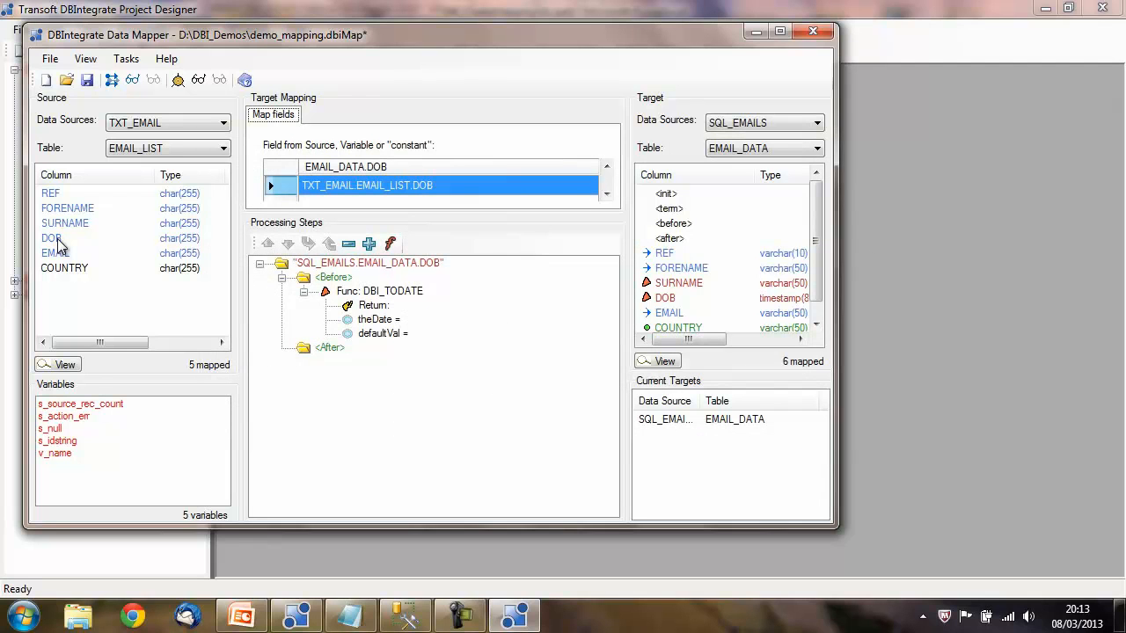
Set the DBI_TODATE function's theDate input to the source EMAIL_LIST DOB column and its defaultVal to the constant 1900-01-01.
drag(58, 239, 403, 321)
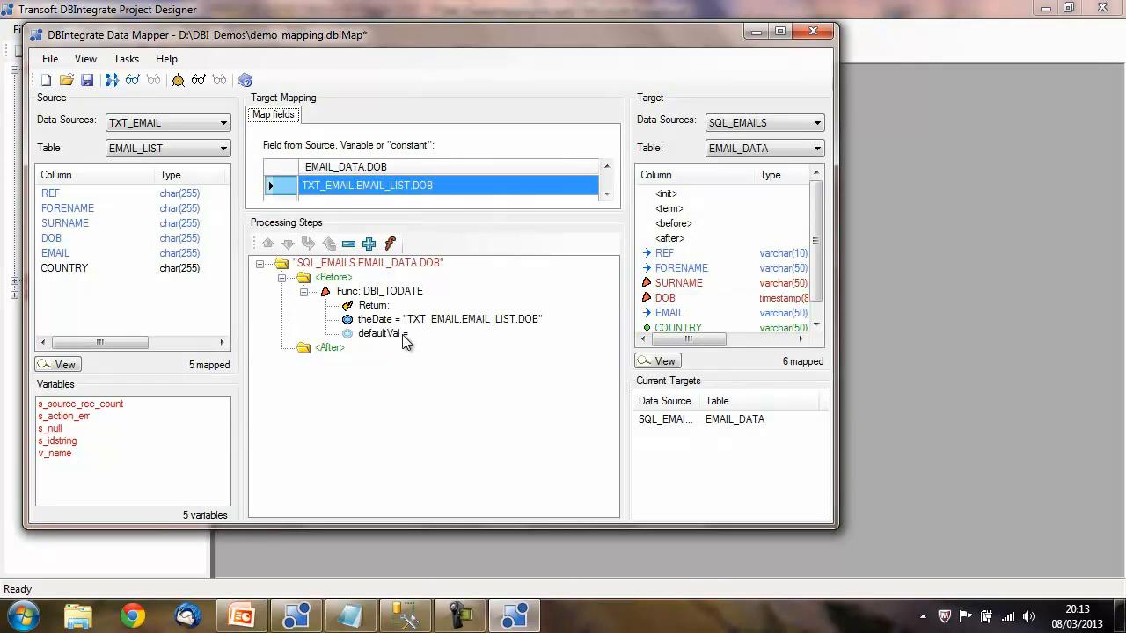
right_click(403, 341)
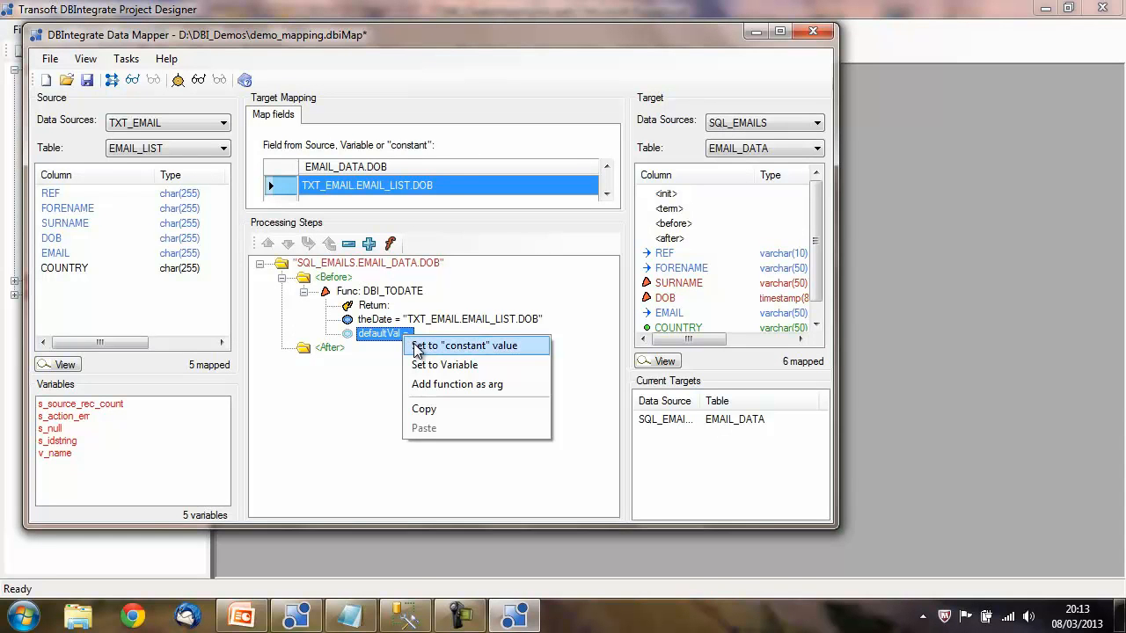
click(417, 347)
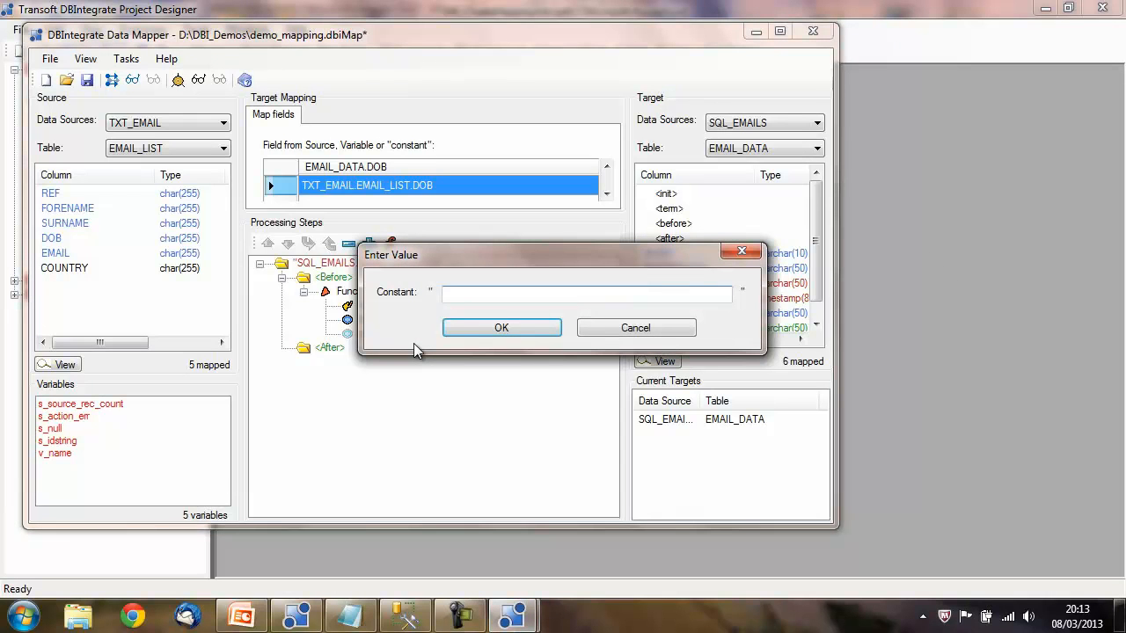
text(1900-01-01)
click(502, 327)
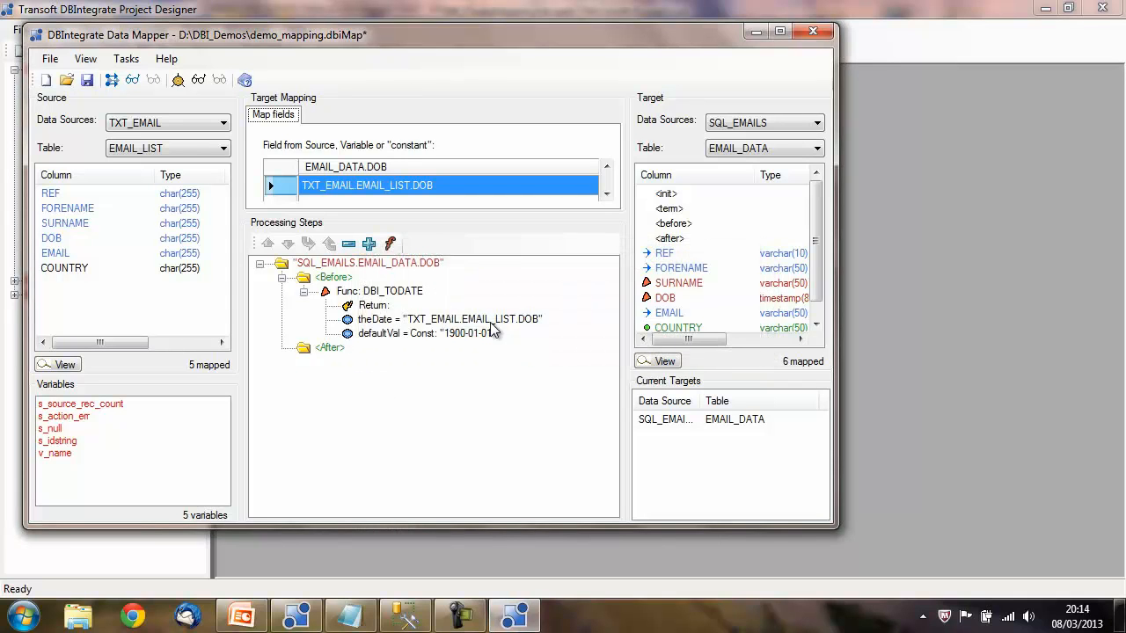
Return the DBI_TODATE result to a new variable v_date and map that variable to the target EMAIL_DATA DOB column.
right_click(368, 309)
click(383, 317)
text(v_date)
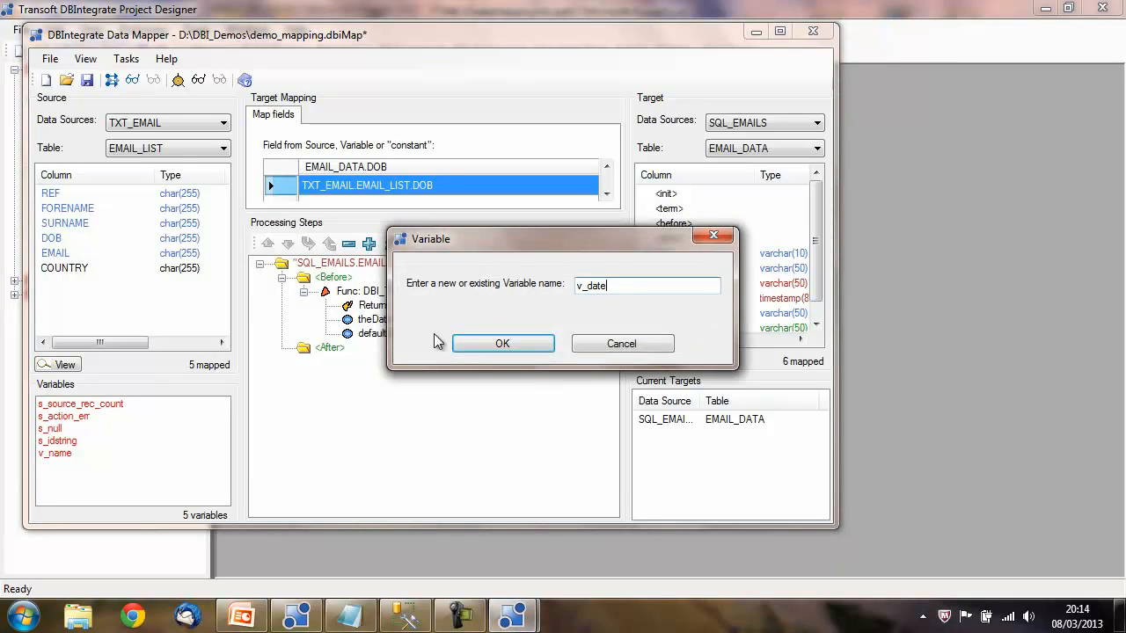
click(463, 347)
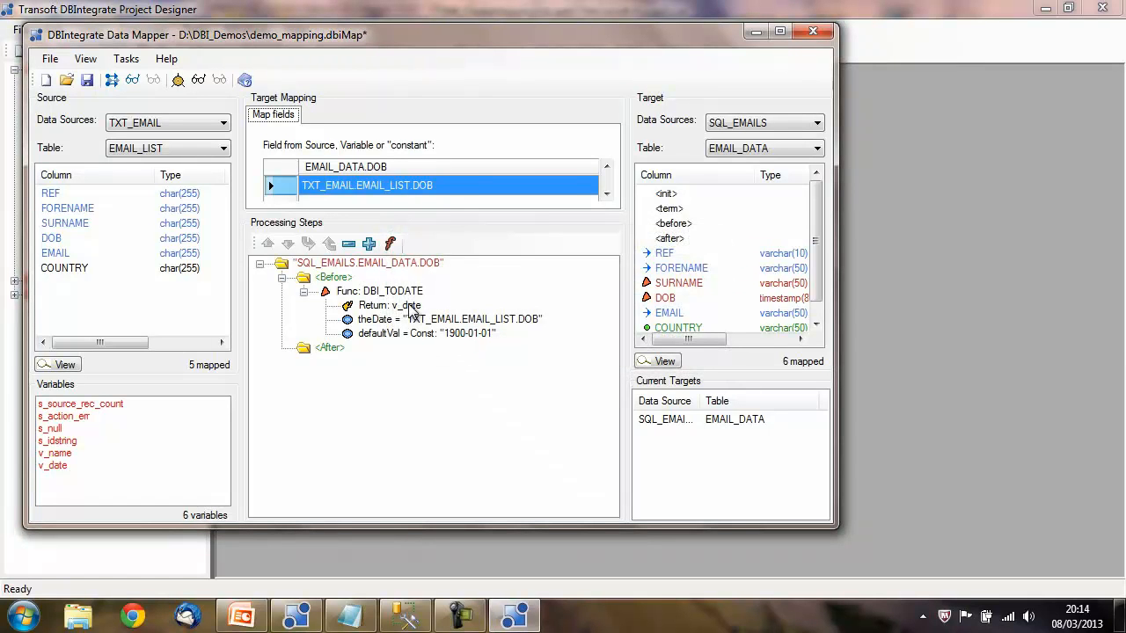
click(409, 308)
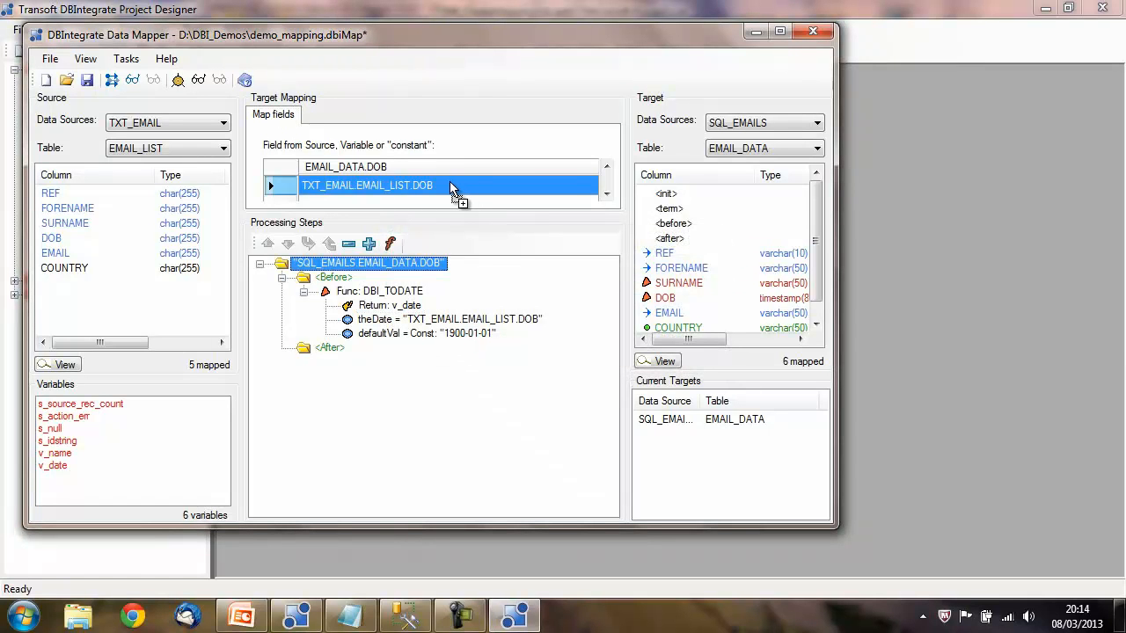
drag(450, 188, 450, 188)
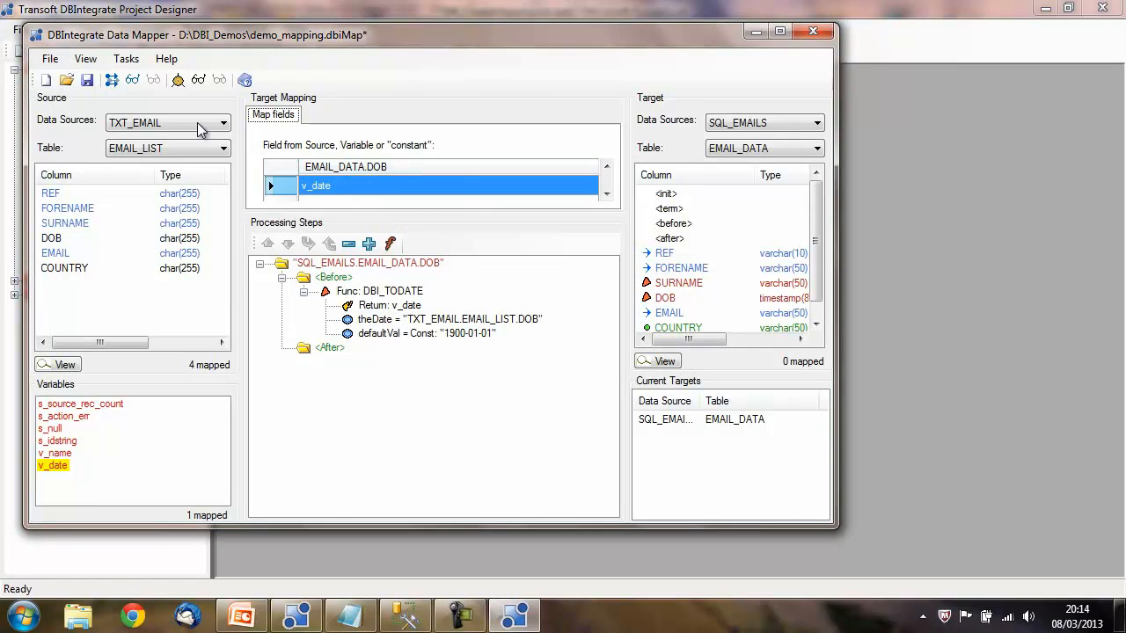
Save and close the demo_mapping mapping, and save the project as demomapping_proj in the DBI_Demos folder.
click(87, 81)
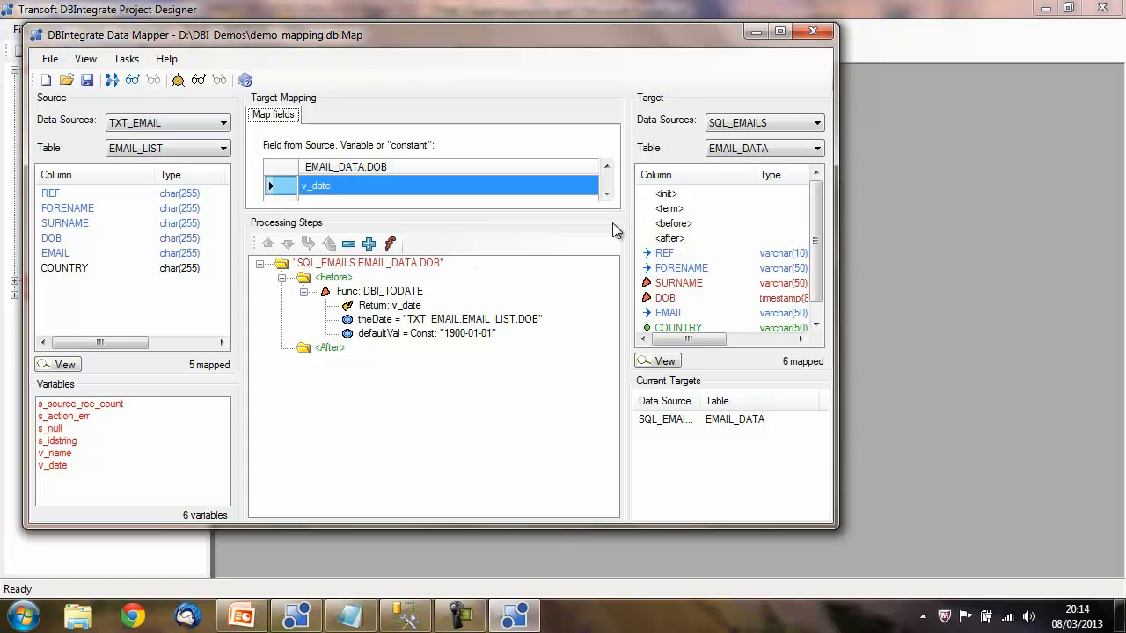
click(812, 33)
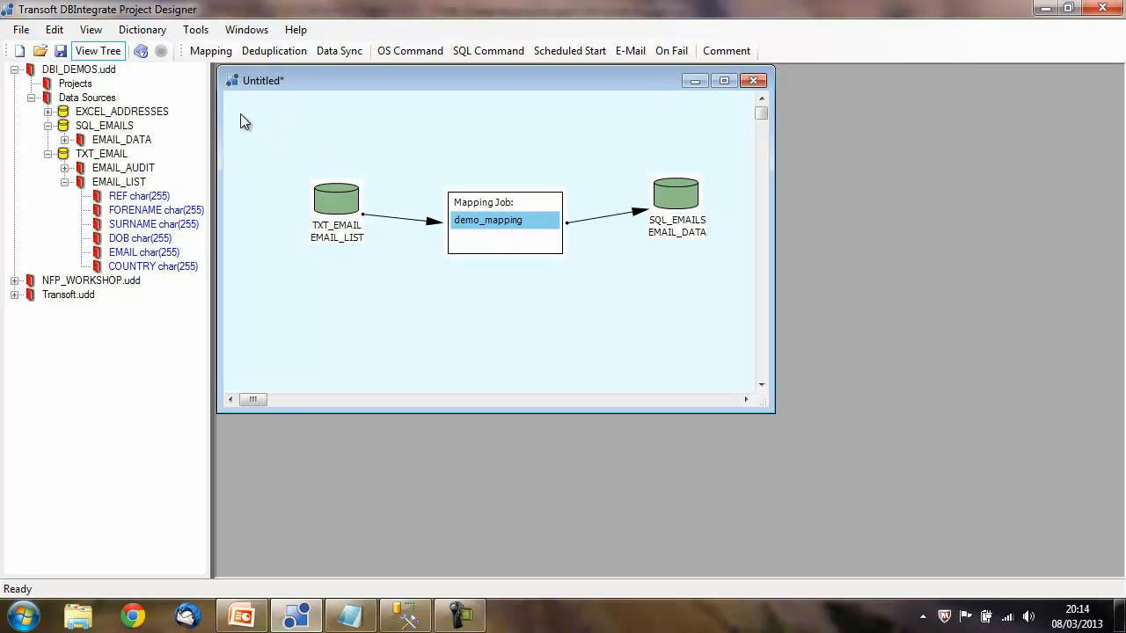
click(60, 51)
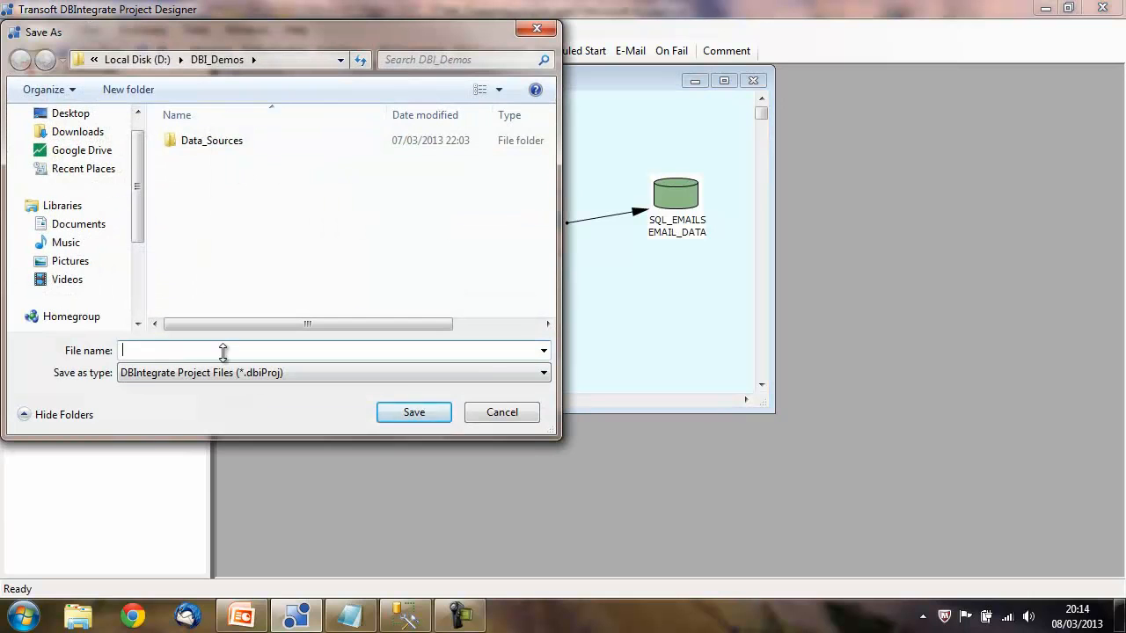
text(demomapping_proj)
click(419, 413)
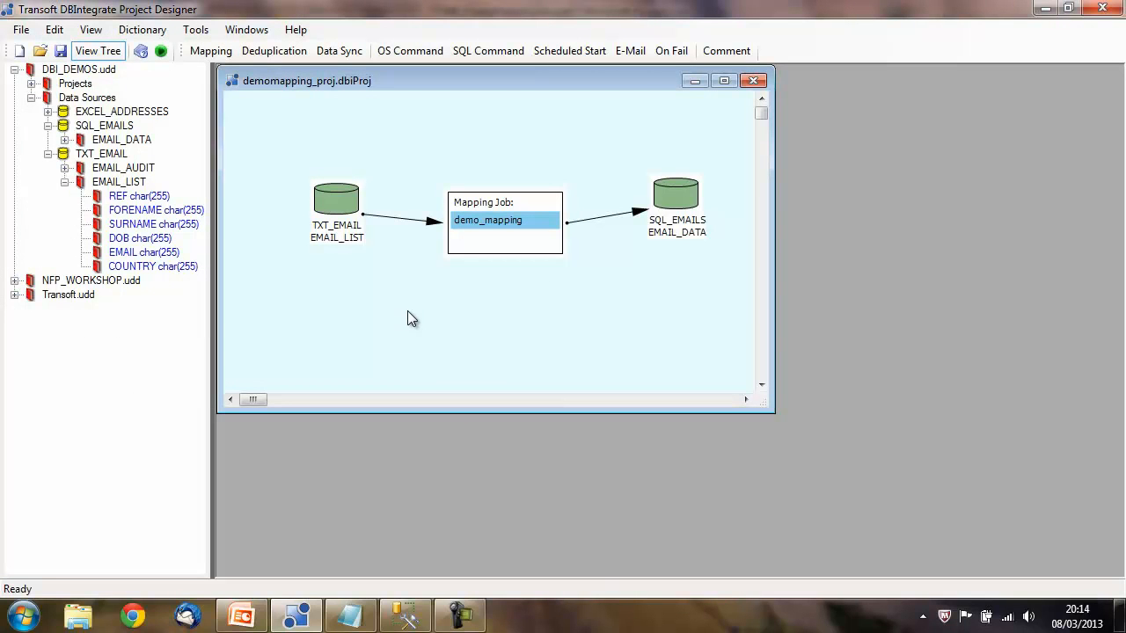
Run demomapping_proj from the DBI_DEMOS projects, and move the mapping job box slightly closer to the TXT_EMAIL source.
click(31, 84)
click(74, 84)
click(99, 99)
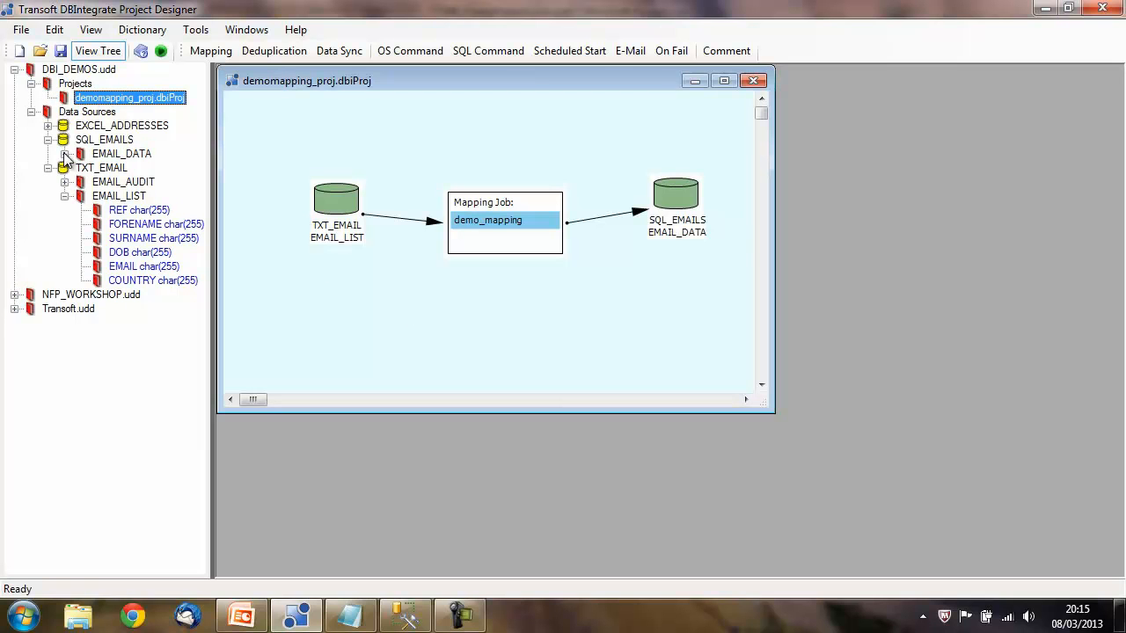
right_click(126, 100)
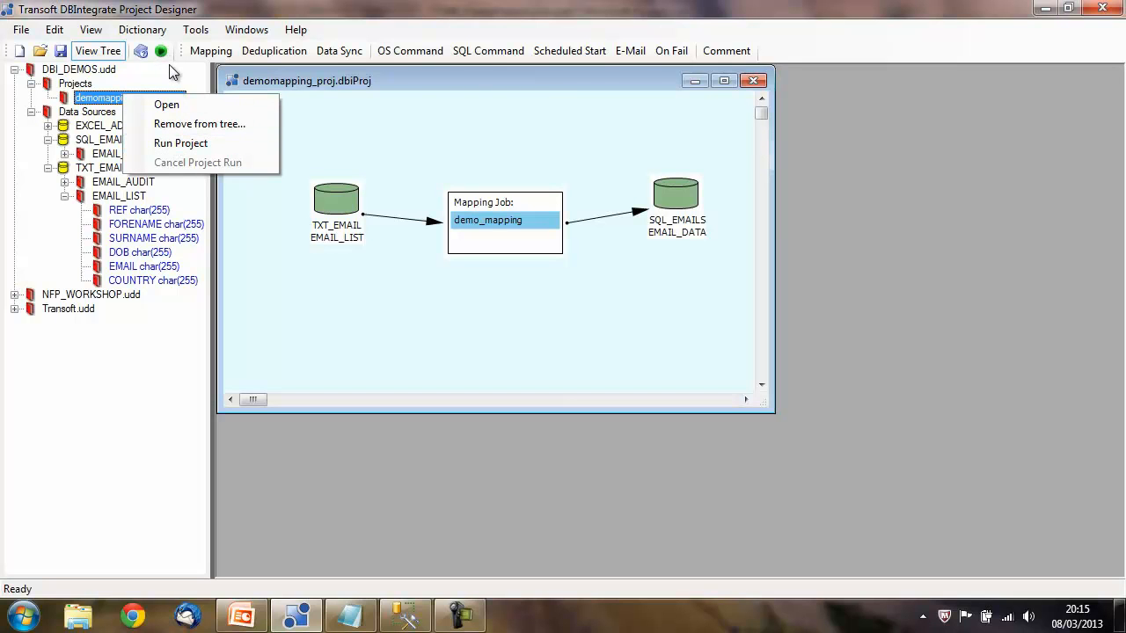
click(178, 144)
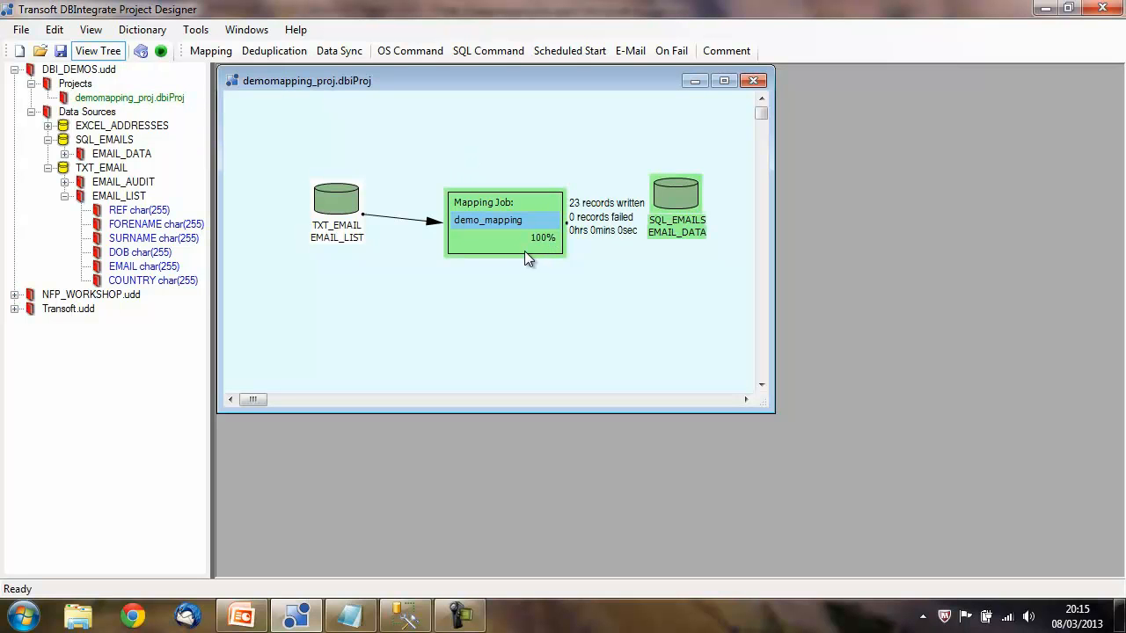
drag(508, 243, 481, 236)
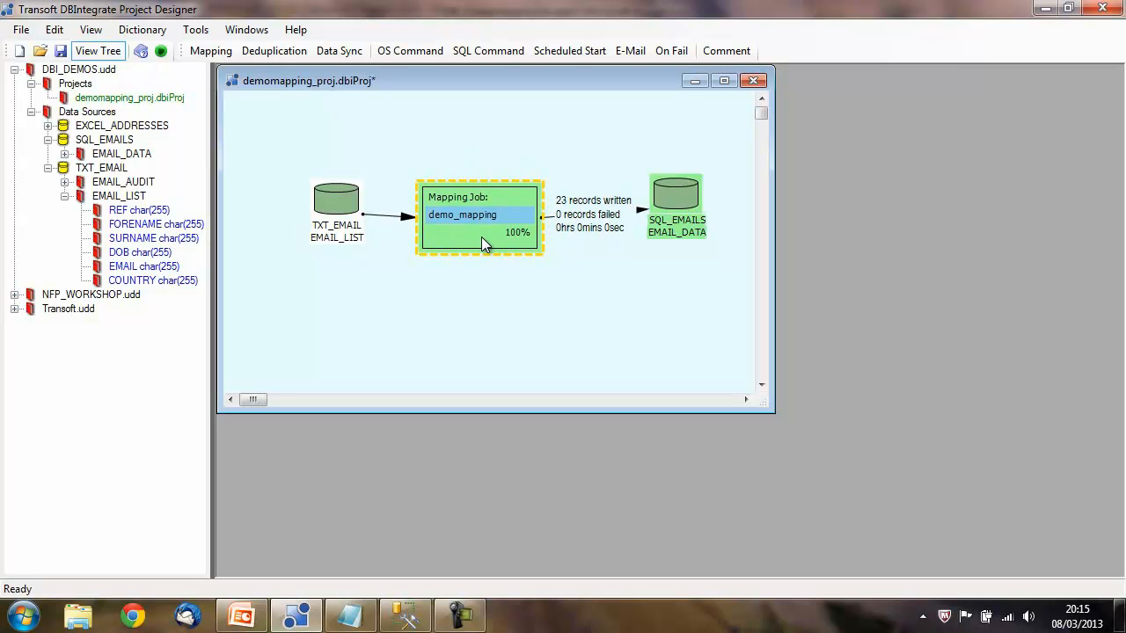
click(610, 293)
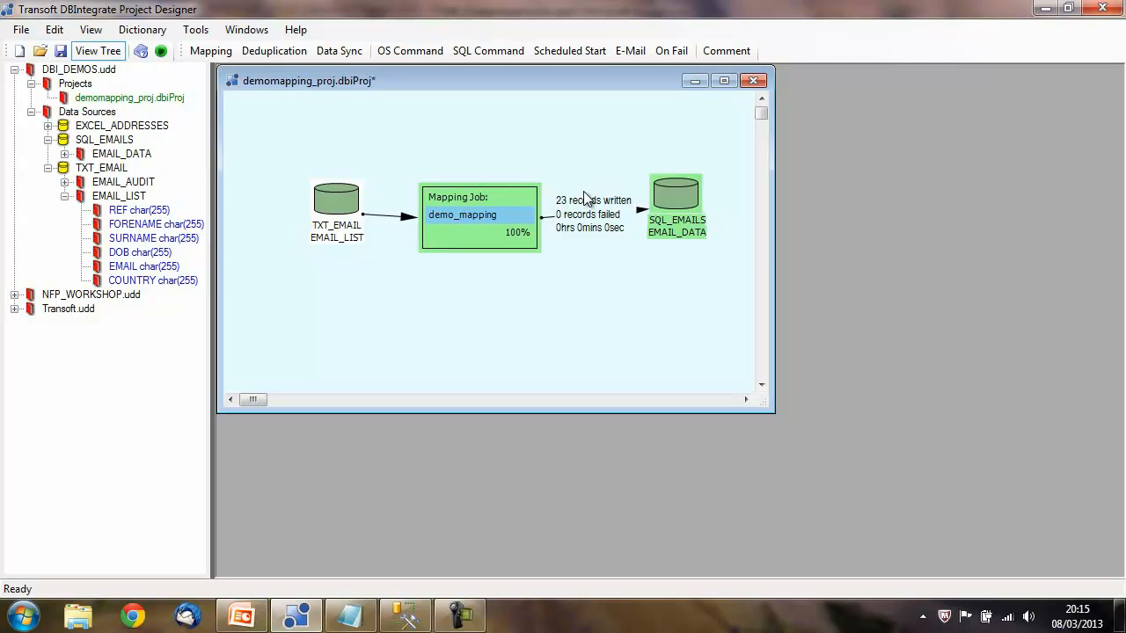
Fetch the EMAIL_DATA rows from the project's SQL_EMAILS target and examine the converted DOB values.
right_click(664, 229)
click(687, 274)
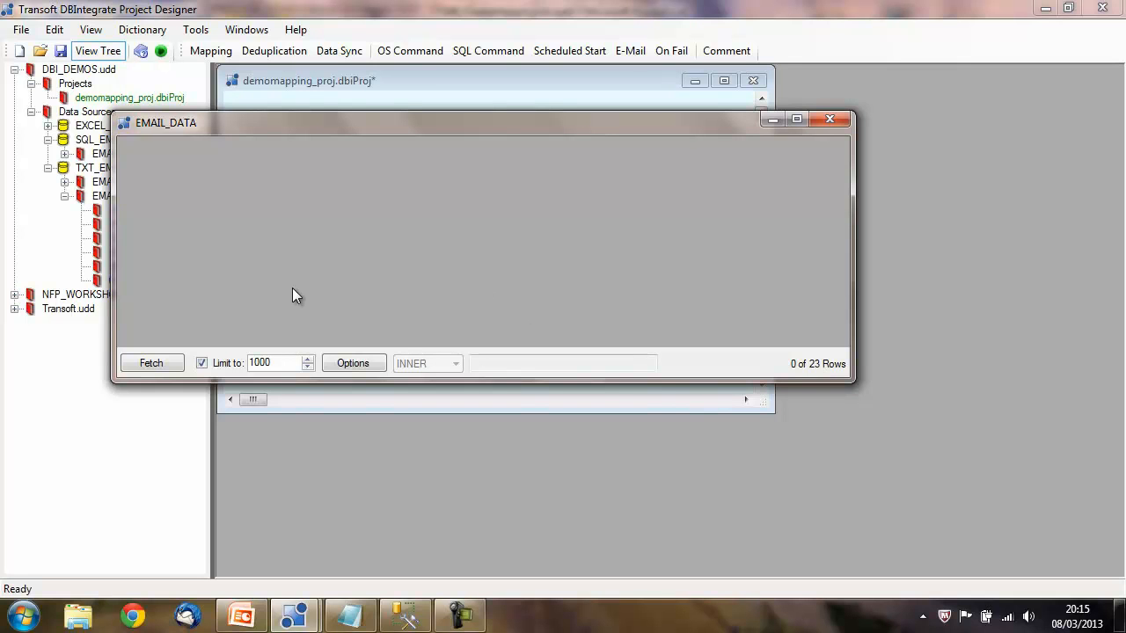
click(150, 362)
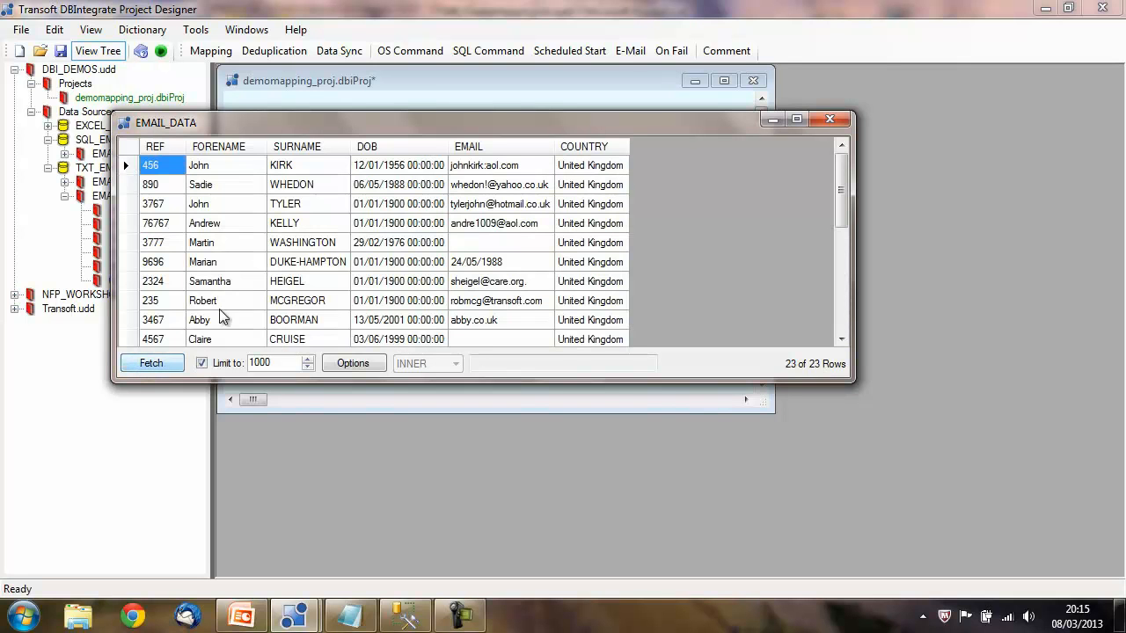
drag(411, 204, 413, 218)
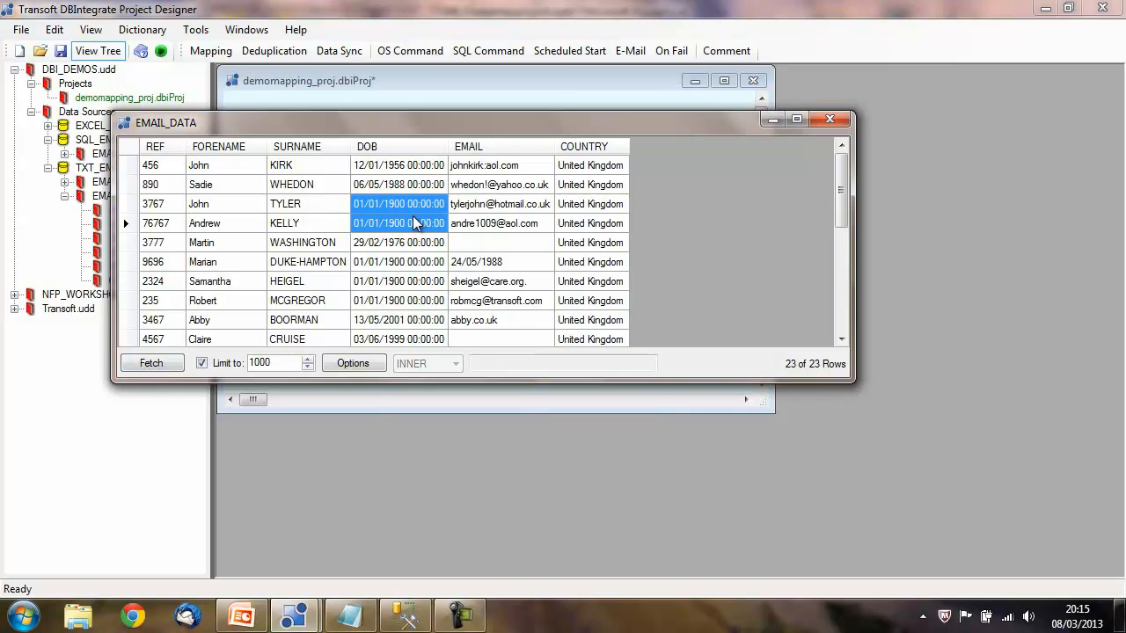
click(407, 339)
mouse_move(838, 192)
mouse_down()
mouse_move(836, 296)
mouse_move(822, 183)
mouse_up()
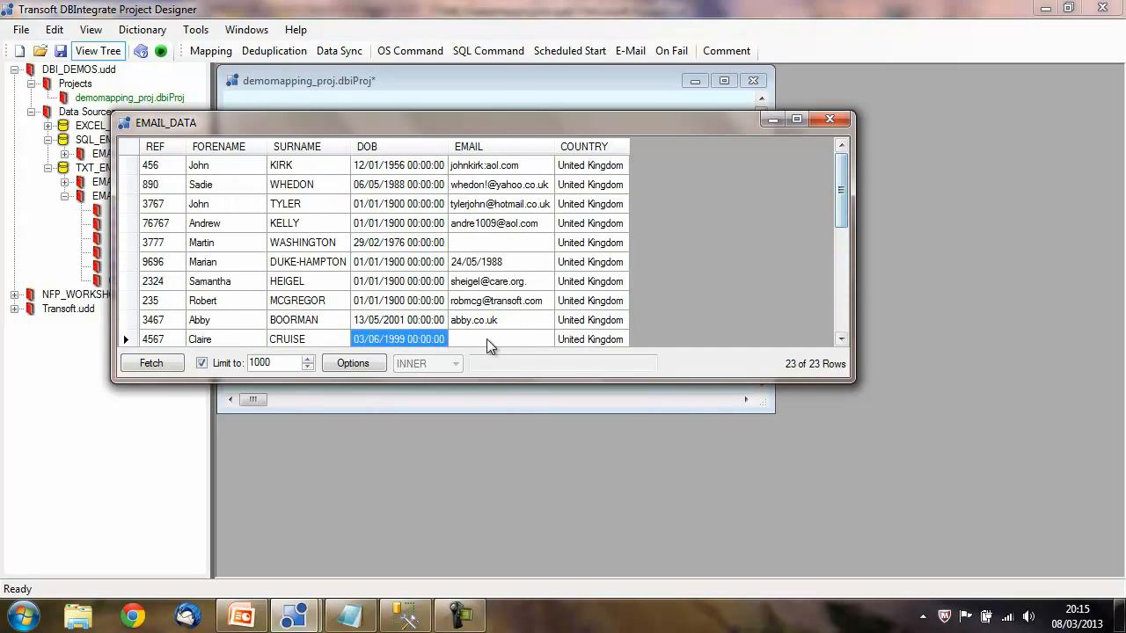
Switch to SQL Server Management Studio, execute the Select * from EMAIL_DATA query, and review the returned rows.
click(405, 616)
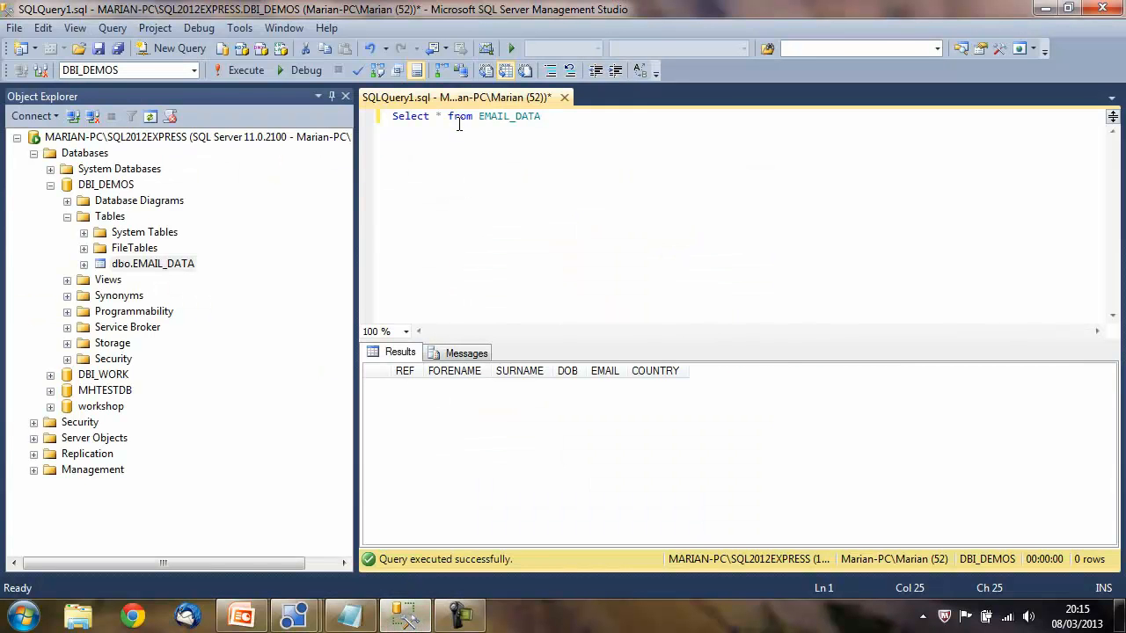
click(239, 68)
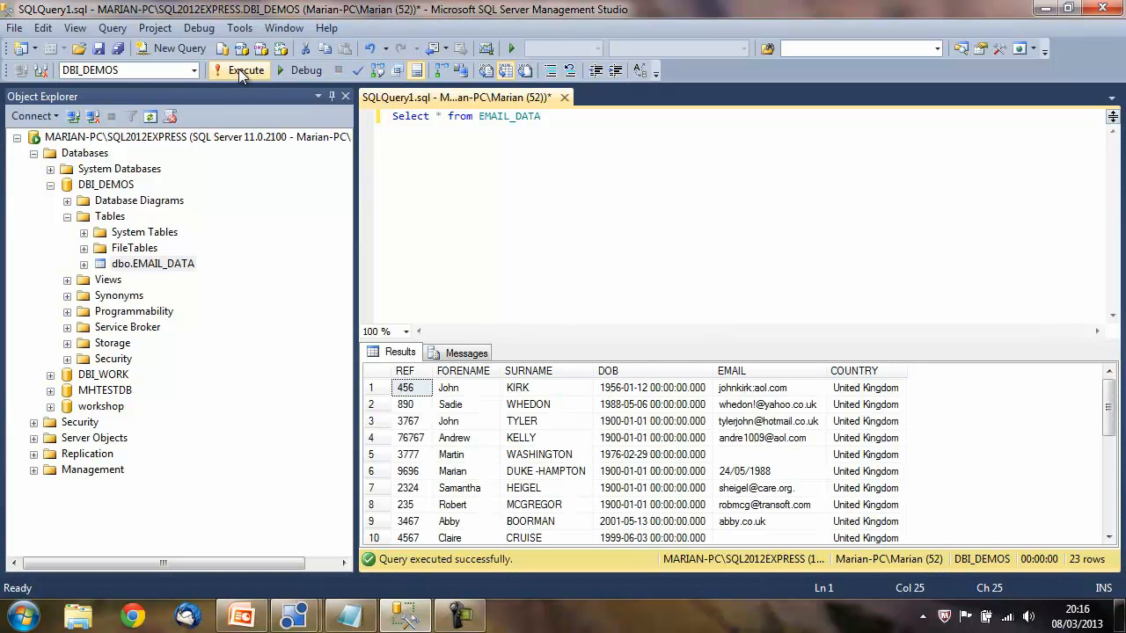
mouse_move(1110, 411)
mouse_down()
mouse_move(1097, 502)
mouse_move(1105, 406)
mouse_up()
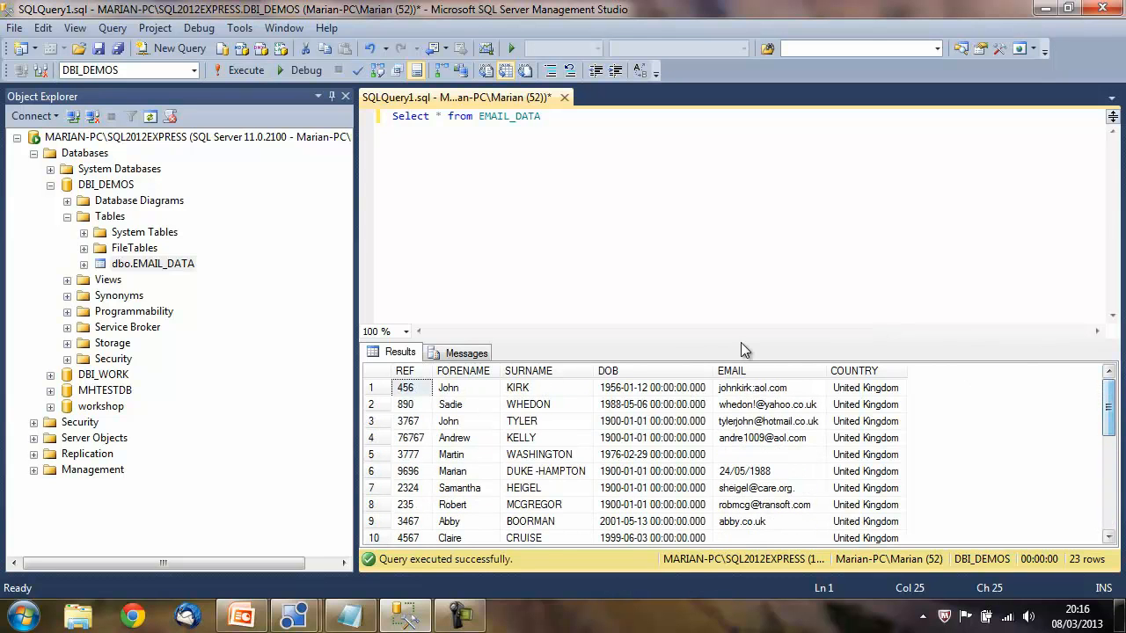